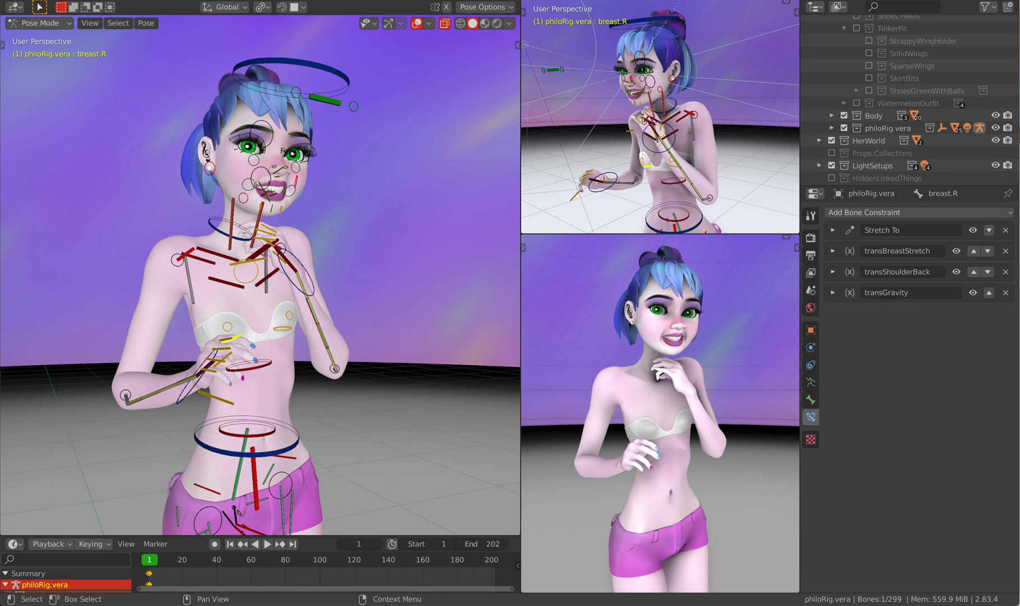
pyautogui.click(452, 2)
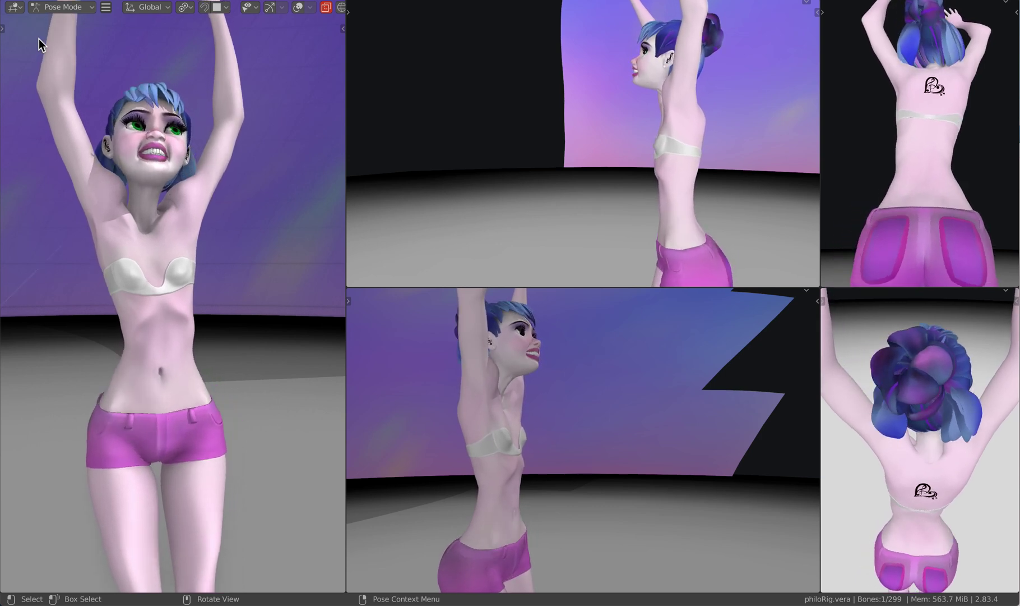
pyautogui.press('alt')
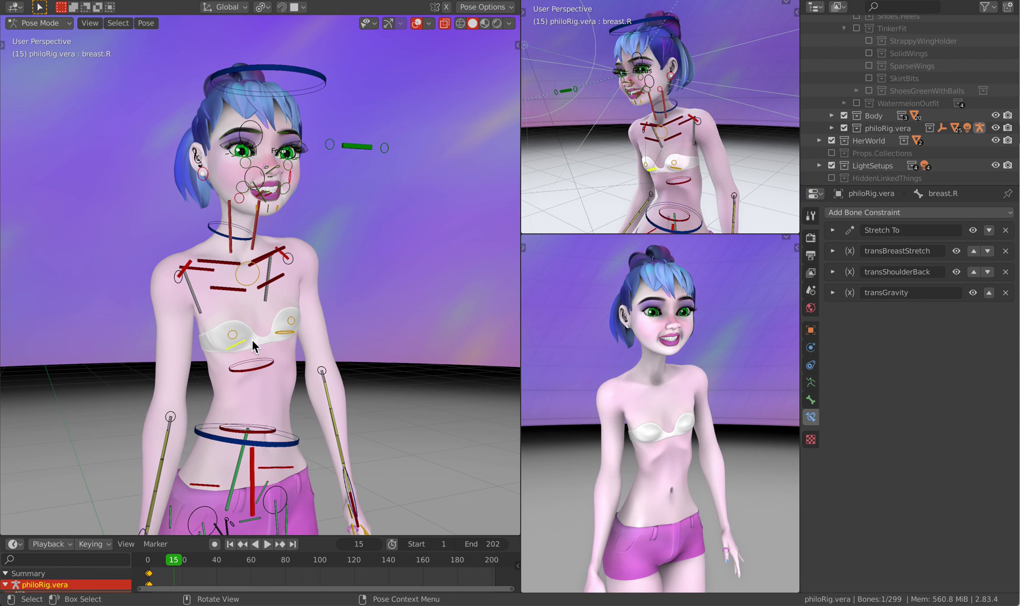
# Inspect the constraint stacks of the breastStretch.R, scapulaControl.R, scapula.R, shoulder.R and breast.R bones.
pyautogui.click(227, 289)
pyautogui.moveTo(227, 289)
pyautogui.mouseDown(button='middle')
pyautogui.moveTo(247, 290)
pyautogui.moveTo(228, 293)
pyautogui.mouseUp(button='middle')
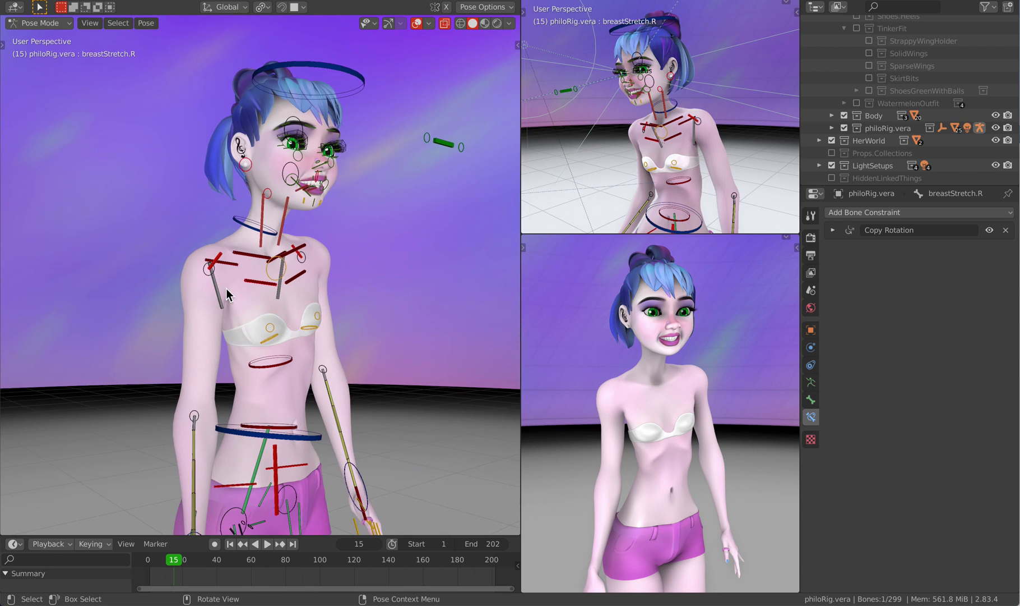
pyautogui.click(251, 255)
pyautogui.moveTo(251, 254); pyautogui.dragTo(258, 256, button='middle')
pyautogui.click(259, 261)
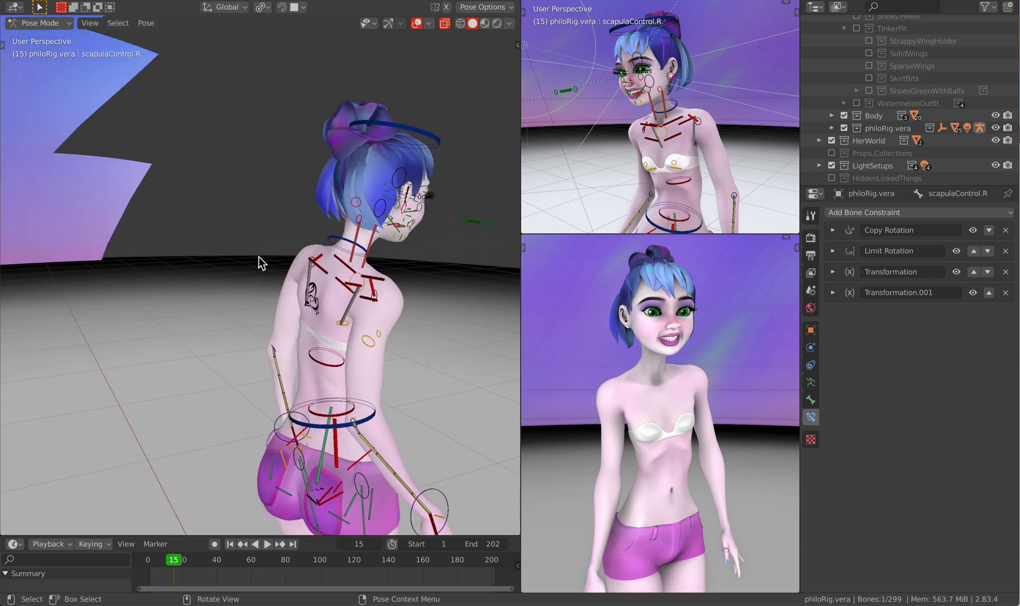
pyautogui.click(348, 306)
pyautogui.moveTo(348, 306); pyautogui.dragTo(391, 331, button='middle')
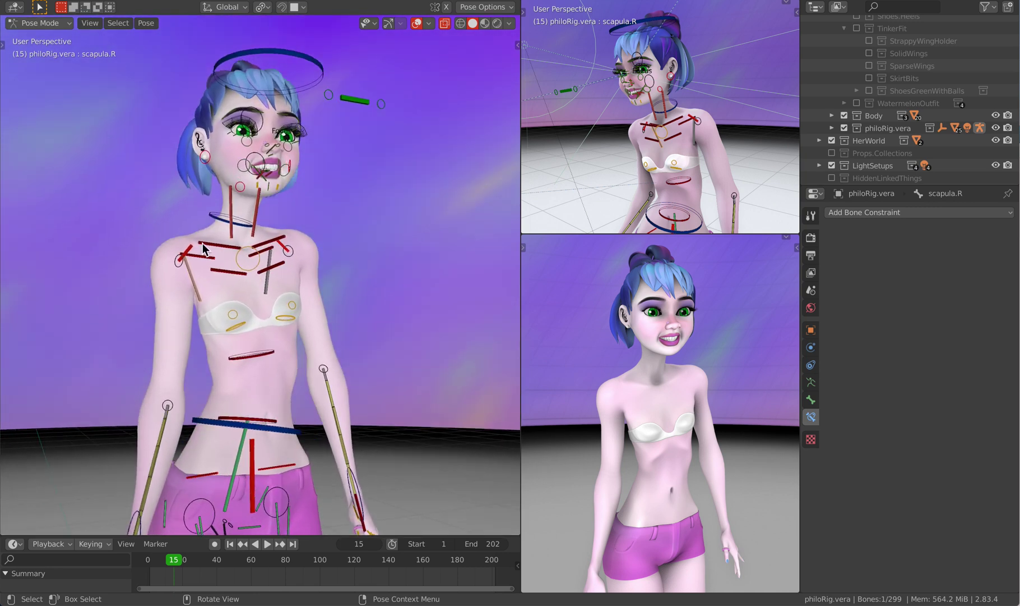
pyautogui.click(191, 255)
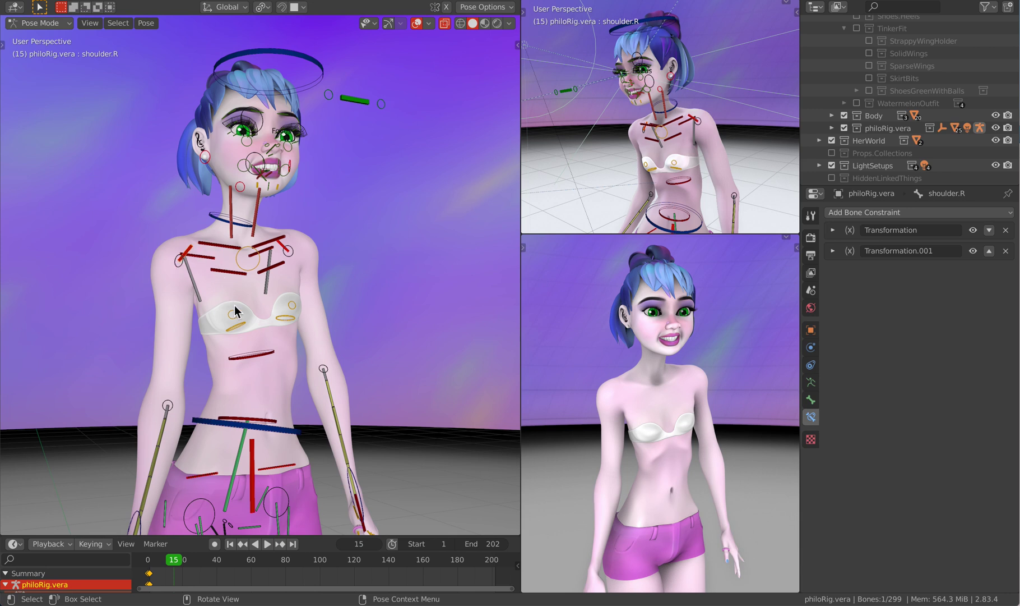
pyautogui.click(239, 327)
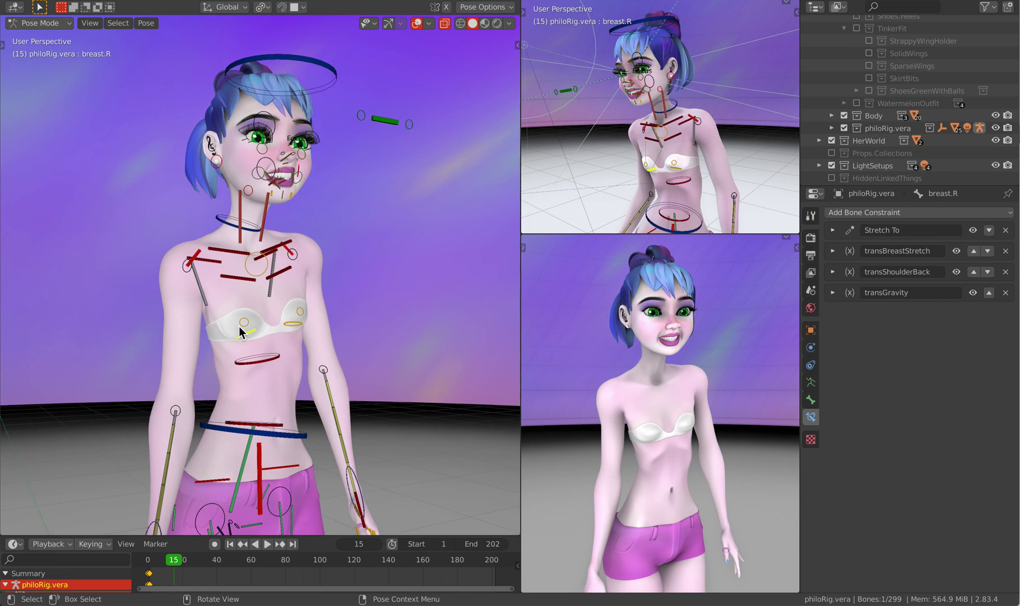
pyautogui.moveTo(239, 327); pyautogui.dragTo(239, 326, button='middle')
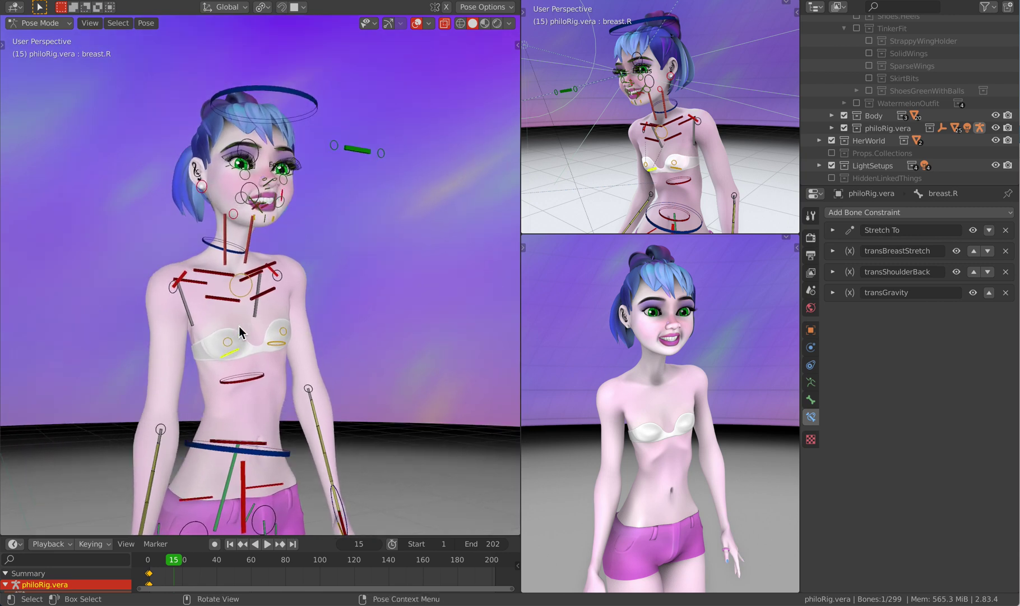
# Try rotating the clavicle.R bone freely and around the global Z axis to test the chest deformation.
pyautogui.click(224, 278)
pyautogui.press('r')
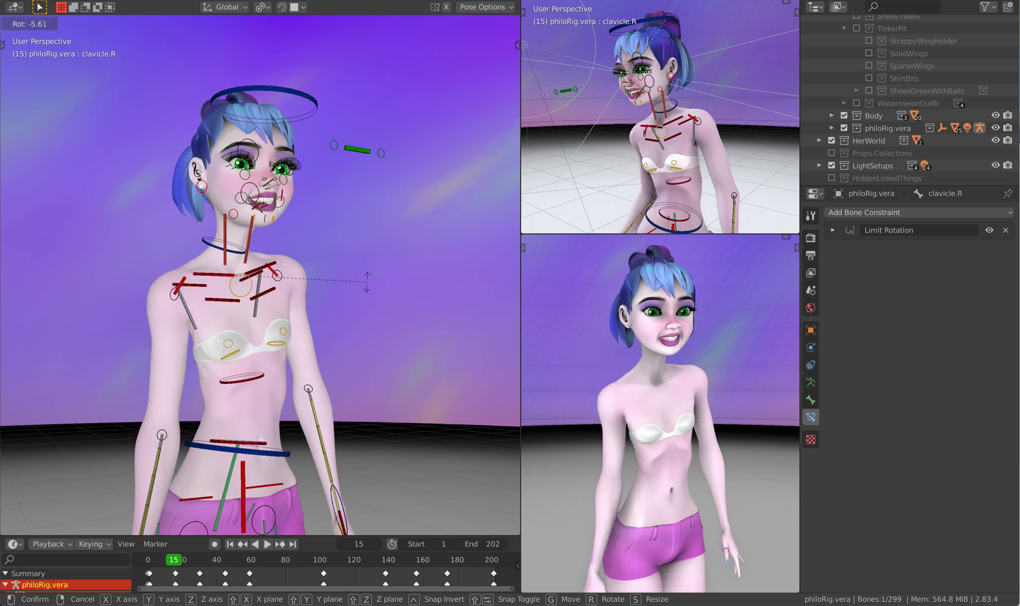
pyautogui.click(369, 314)
pyautogui.press('r')
pyautogui.press('z')
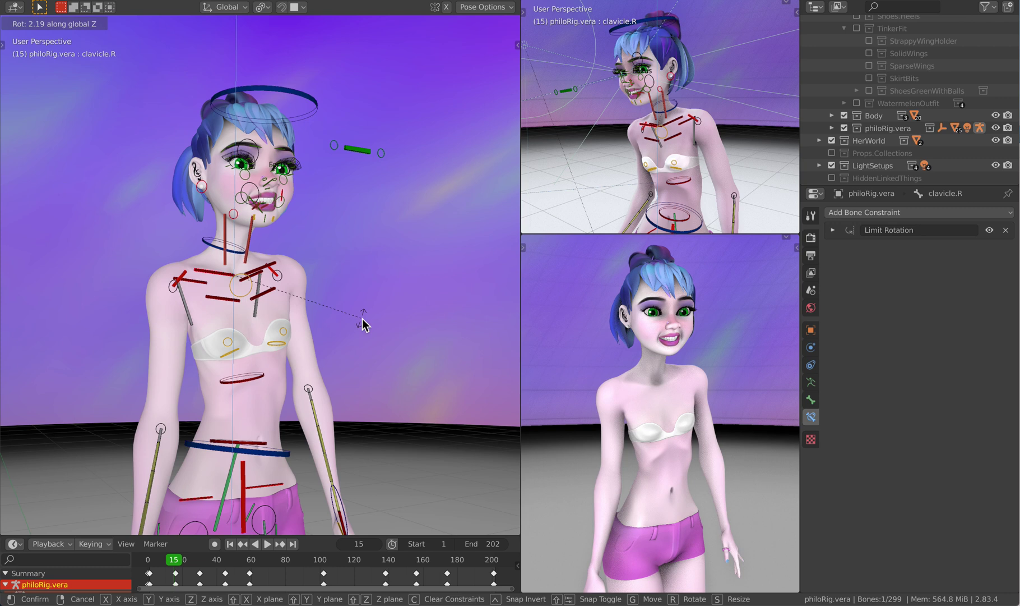
pyautogui.click(364, 321)
# Review the Stretch To constraint on breast.R and expand its transBreastStretch constraint settings.
pyautogui.click(235, 353)
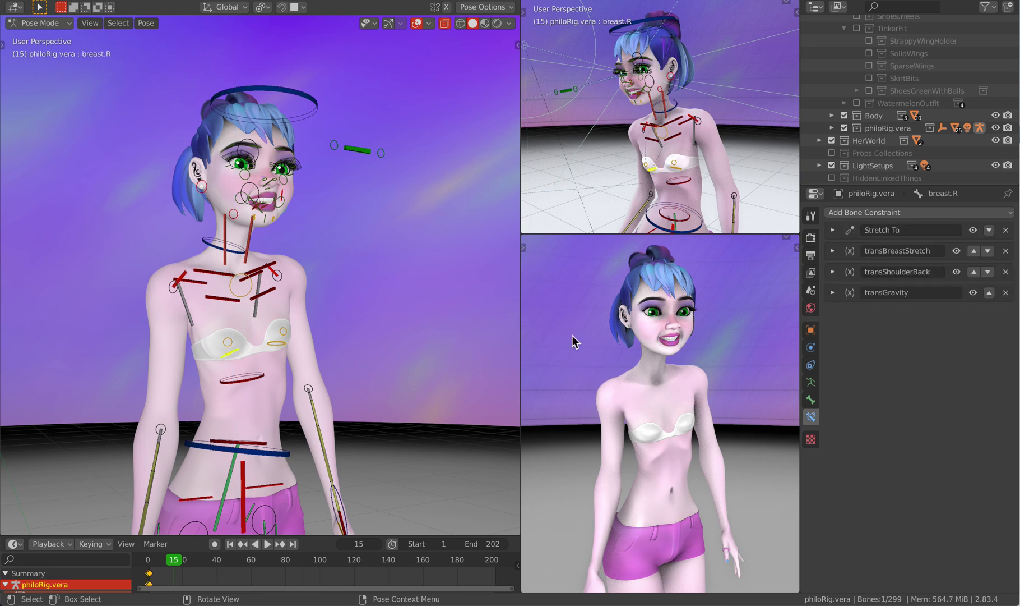
pyautogui.click(834, 231)
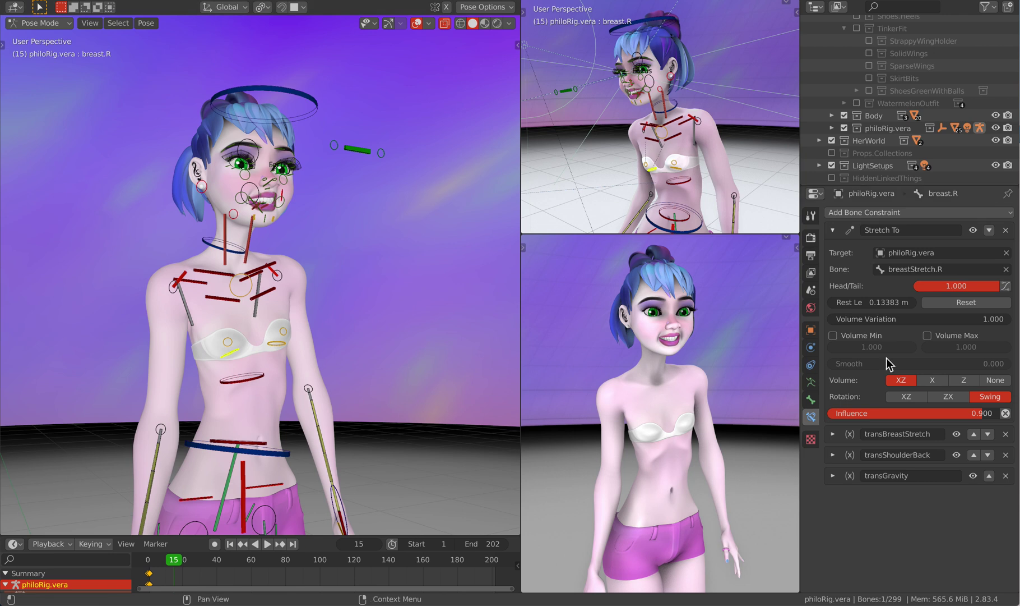
pyautogui.click(833, 230)
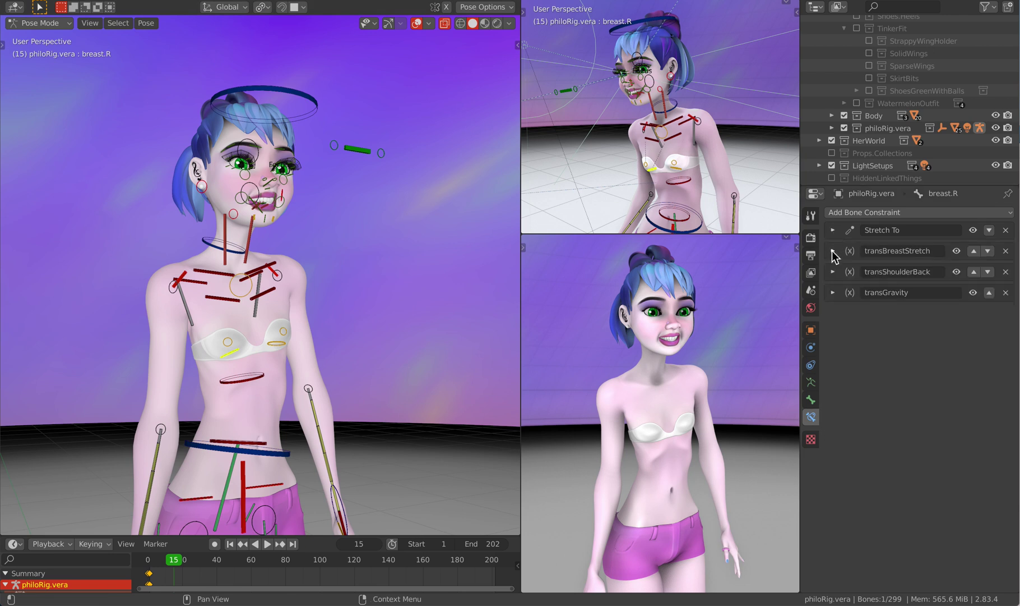
pyautogui.click(833, 250)
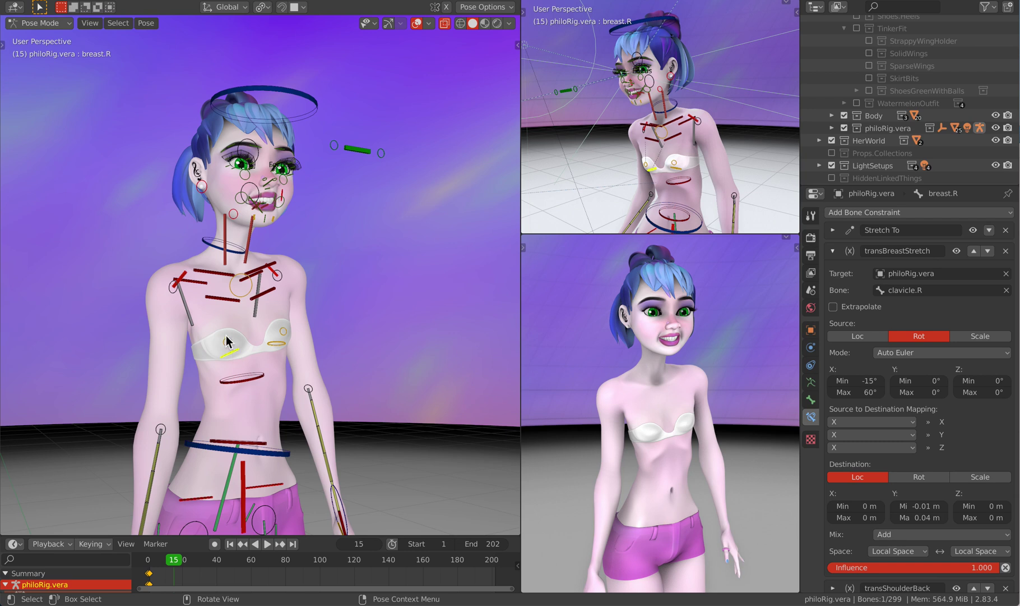
# Test-rotate clavicle.R, the bone that drives the transBreastStretch constraint.
pyautogui.press('[')
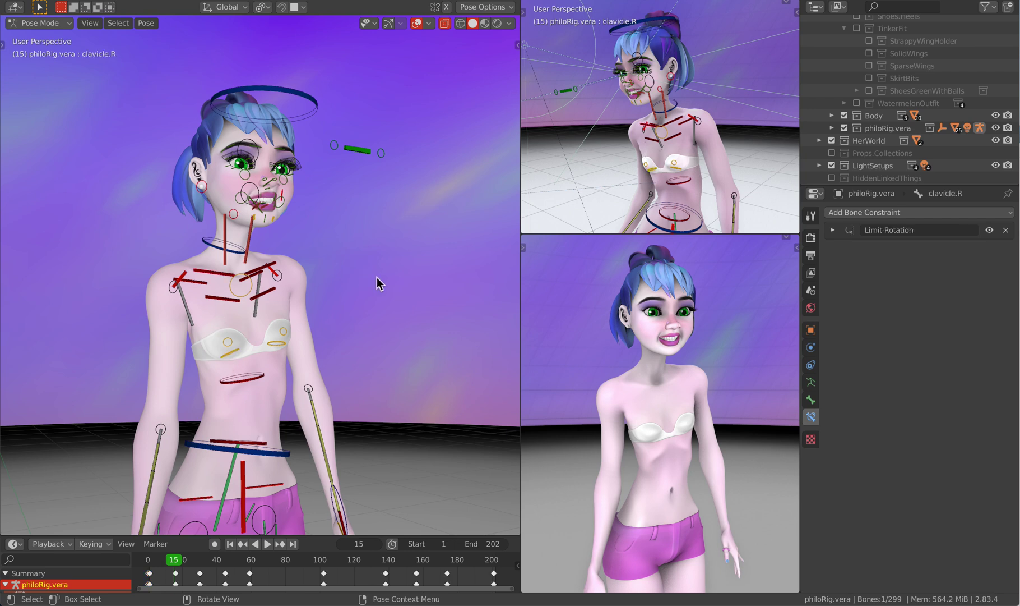
pyautogui.press('r')
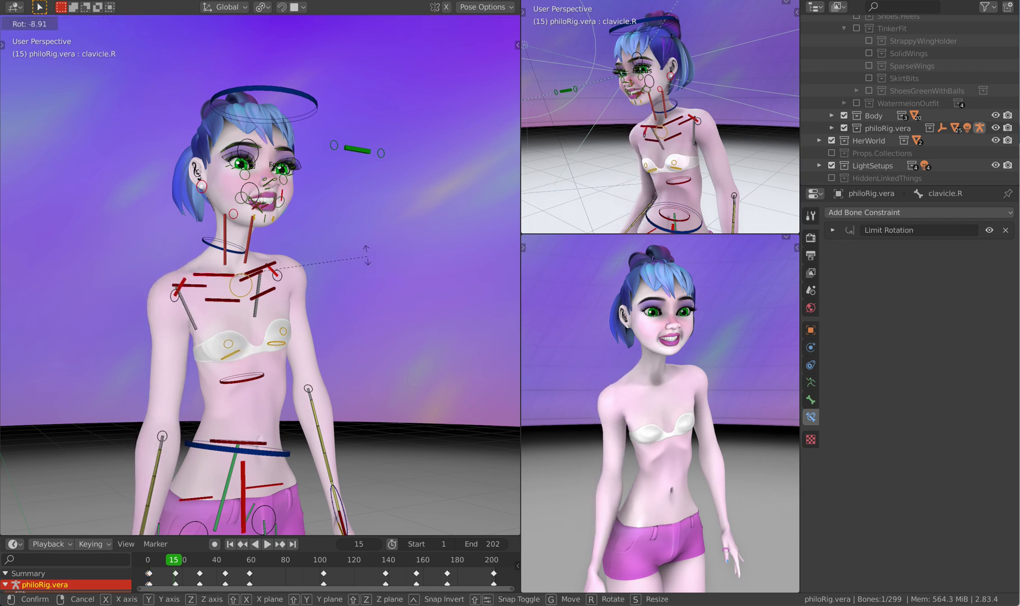
pyautogui.click(280, 299)
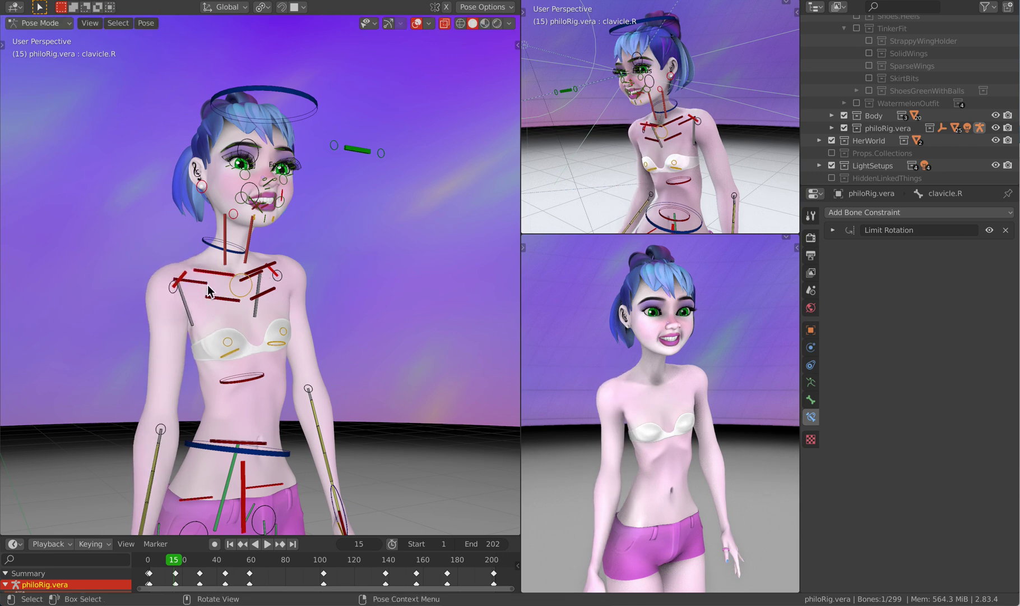
# Collapse transBreastStretch on breast.R and review the source, mapping and destination settings of transShoulderBack.
pyautogui.click(232, 354)
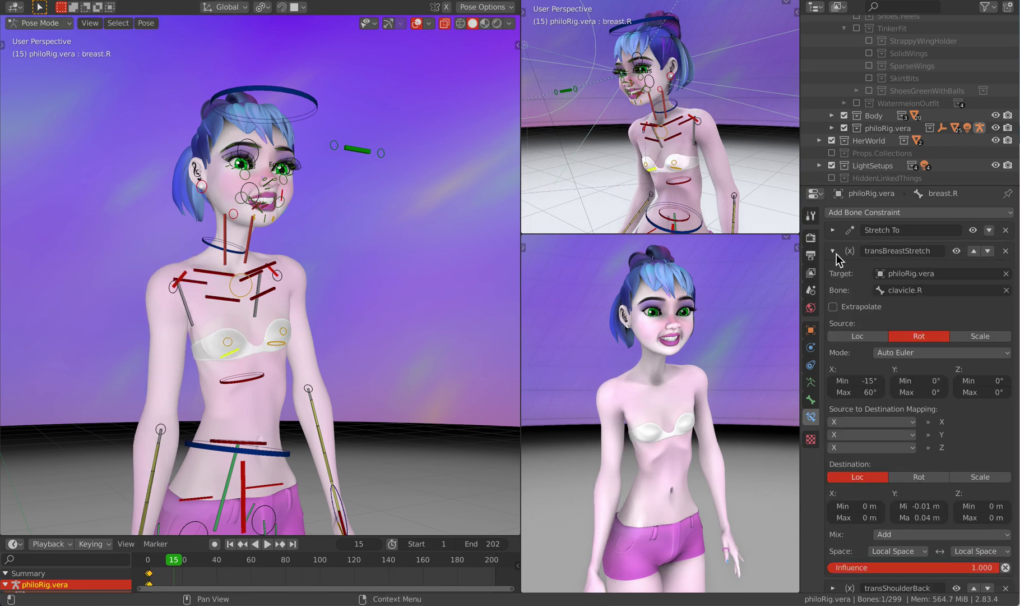
pyautogui.scroll(-1, 845, 290)
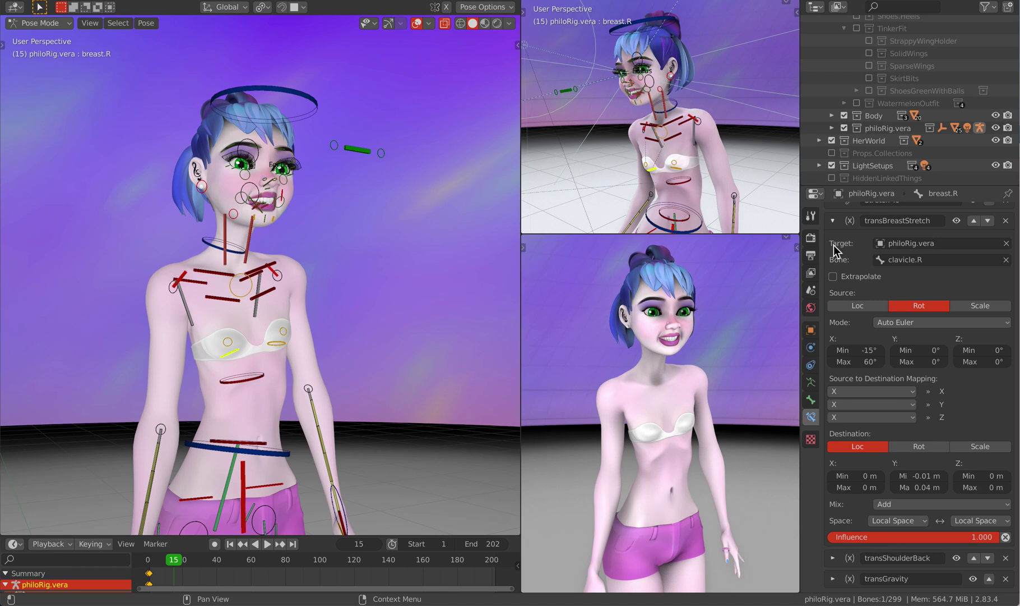
pyautogui.click(834, 221)
pyautogui.click(834, 272)
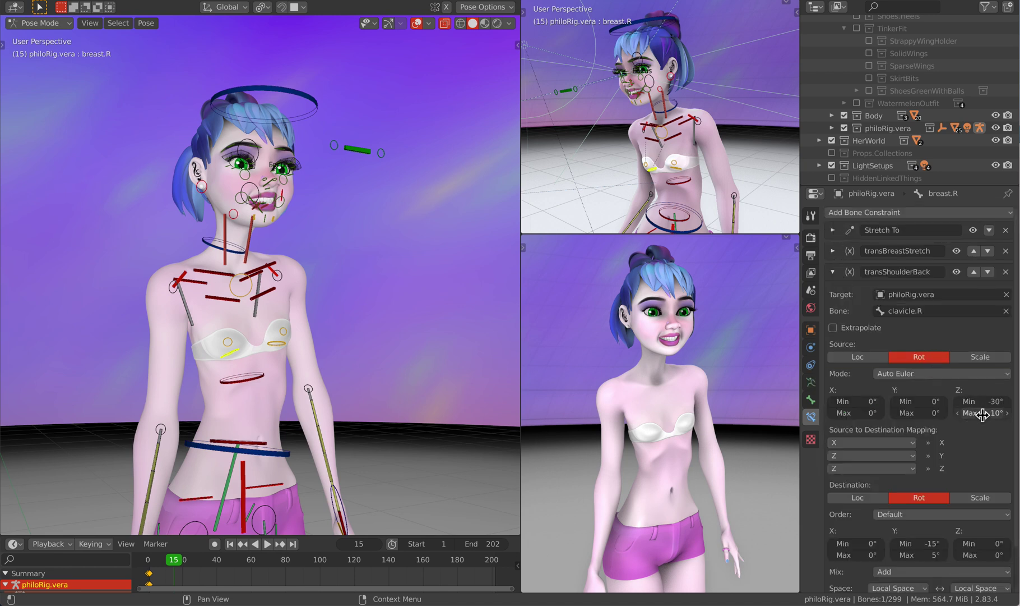
pyautogui.scroll(-2, 973, 440)
pyautogui.scroll(-2, 973, 440)
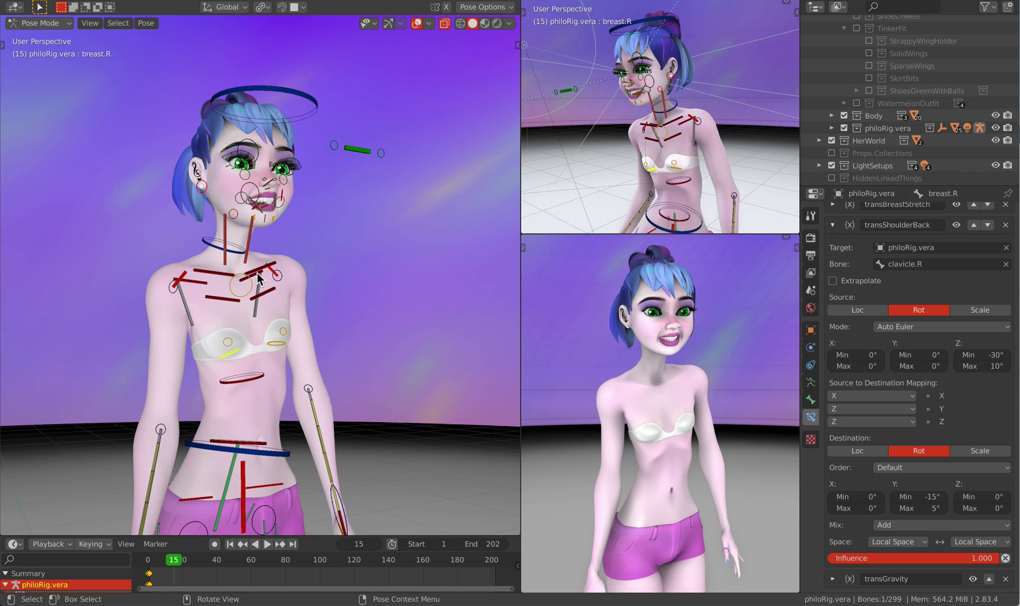
# Collapse transShoulderBack and review the settings of the transGravity constraint on breast.R.
pyautogui.click(834, 225)
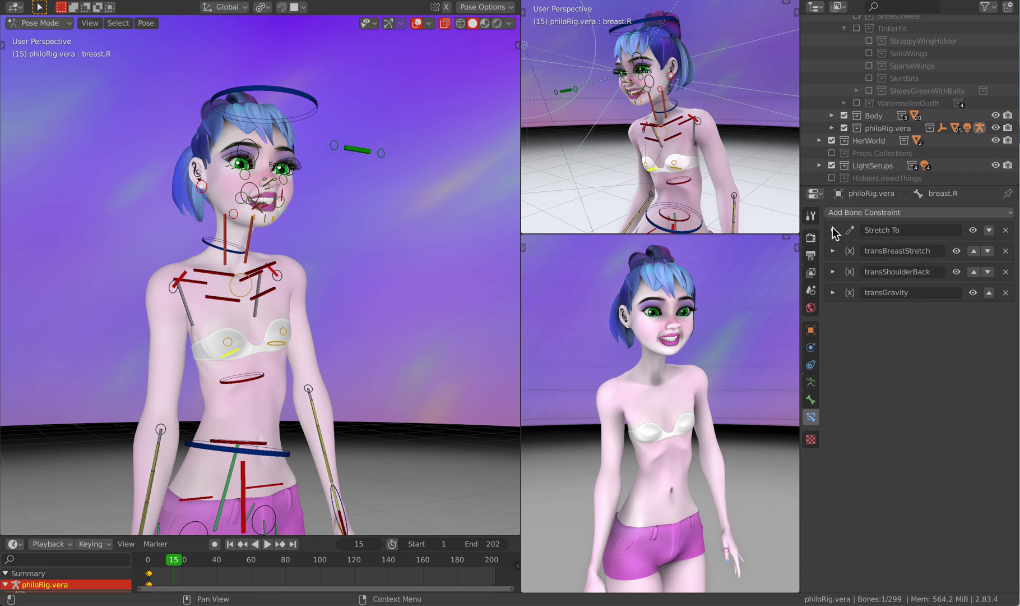
pyautogui.click(833, 292)
pyautogui.scroll(-1, 932, 356)
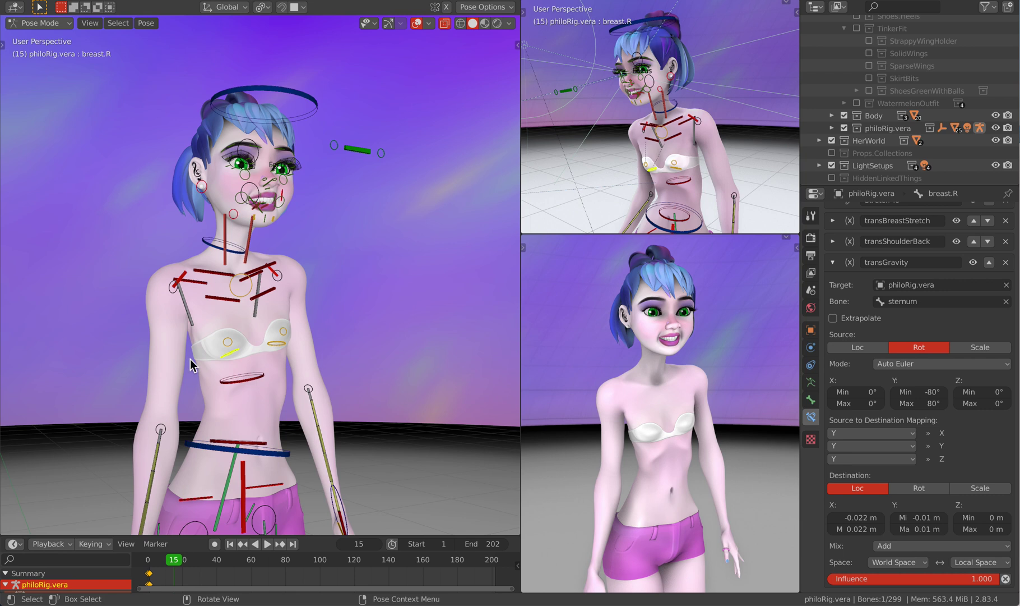
# Try moving the kneckControl bone to test how the upper body and chest follow.
pyautogui.click(217, 250)
pyautogui.press('g')
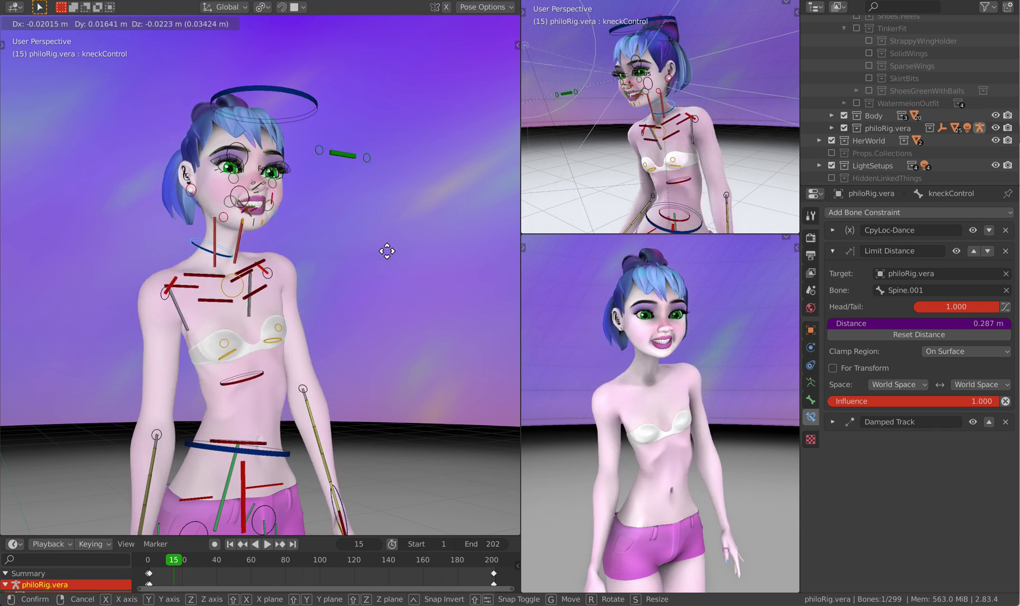
pyautogui.rightClick(347, 250)
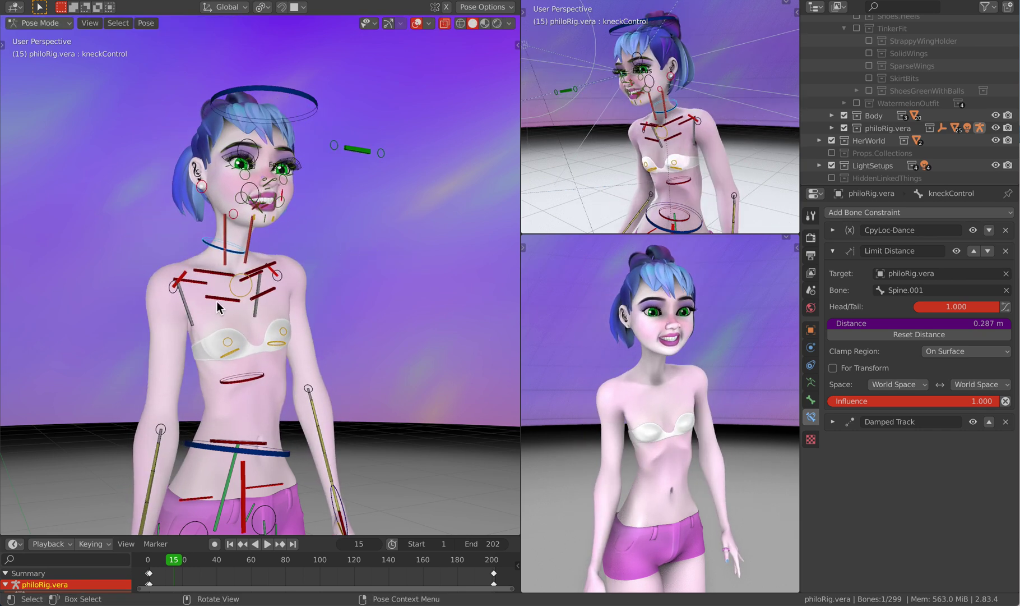
# Collapse transGravity on breast.R and examine the Copy Rotation constraint that links breastStretch.R to clavicle.R.
pyautogui.click(234, 351)
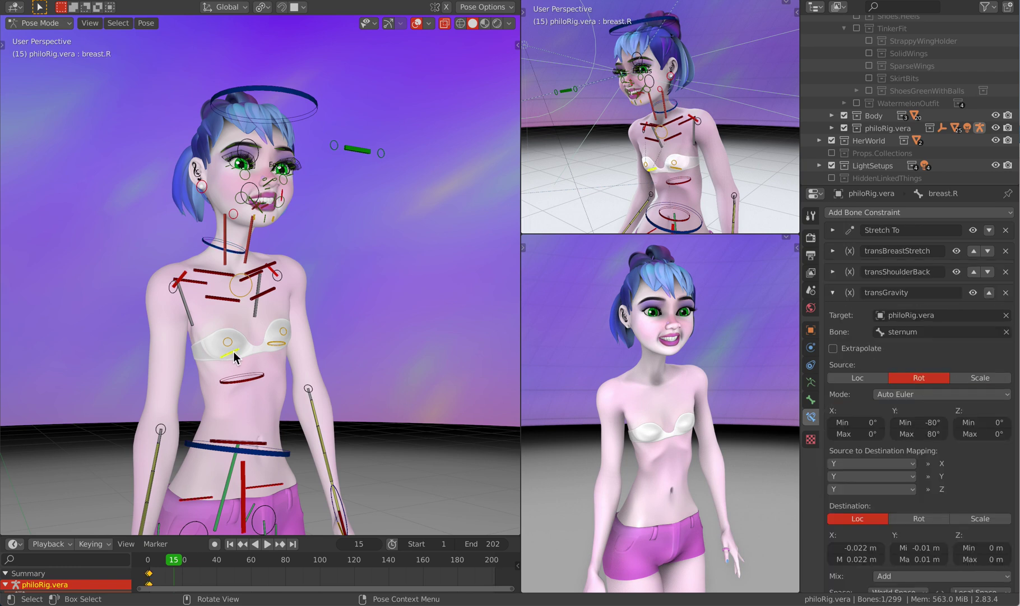
pyautogui.click(833, 293)
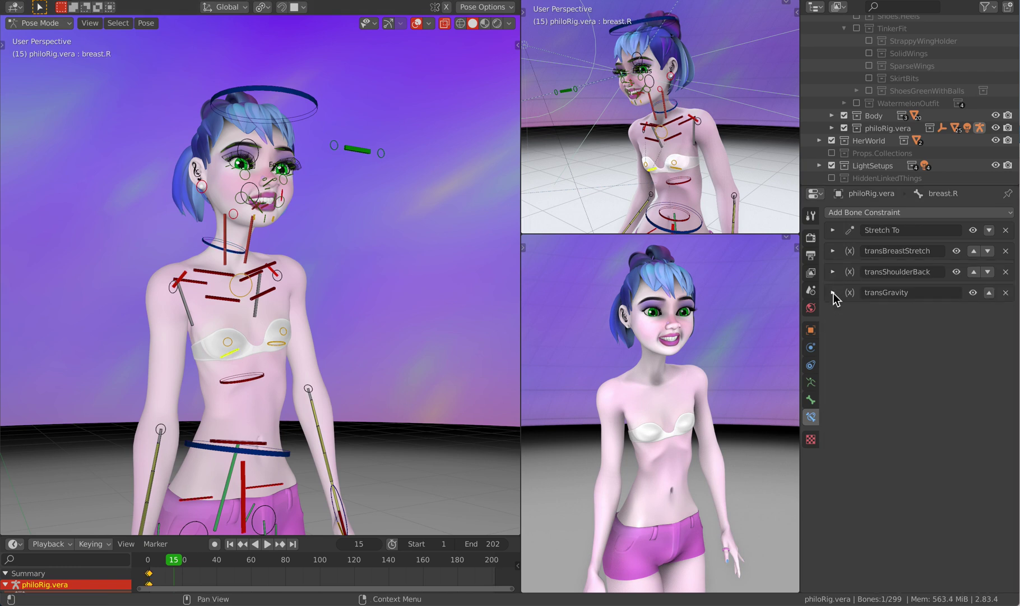
pyautogui.click(210, 303)
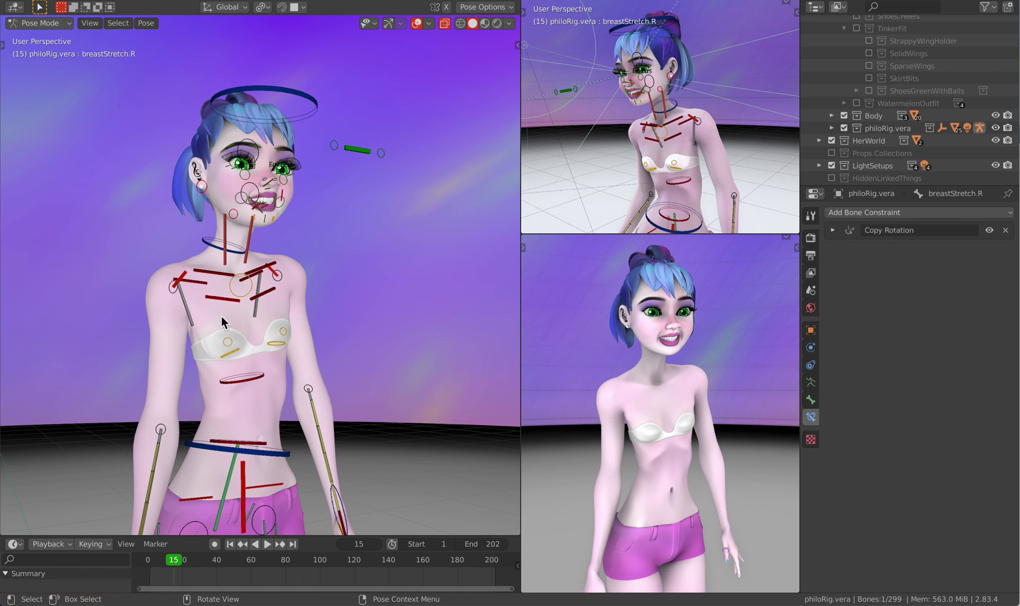
pyautogui.click(838, 230)
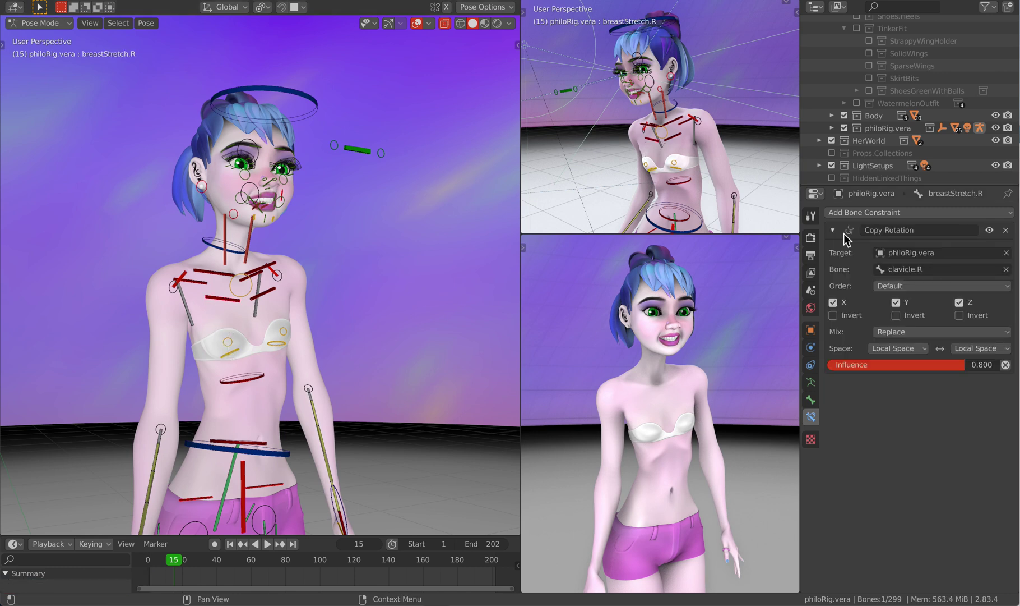
pyautogui.click(212, 277)
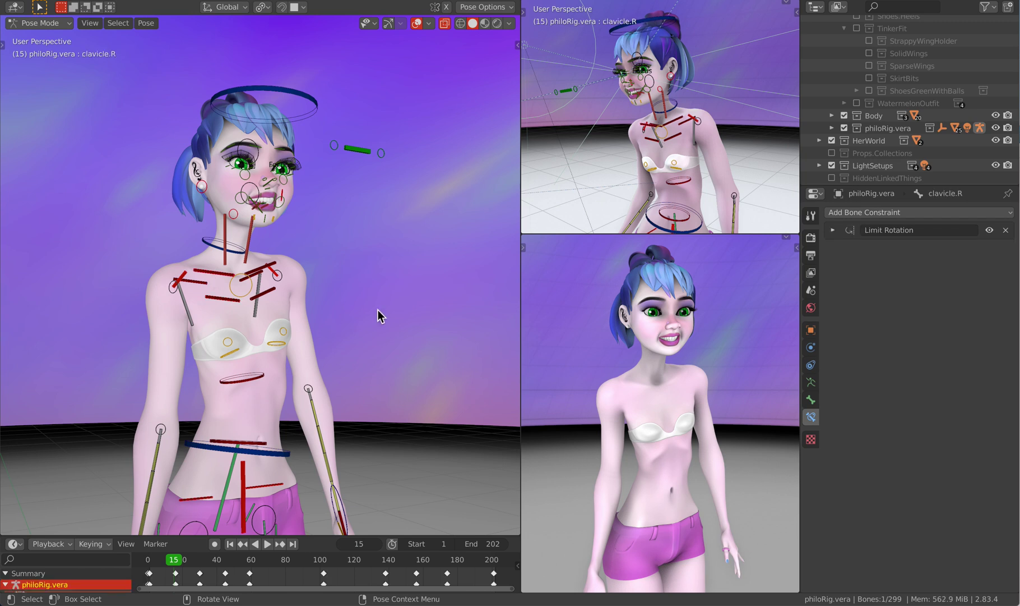
pyautogui.click(218, 303)
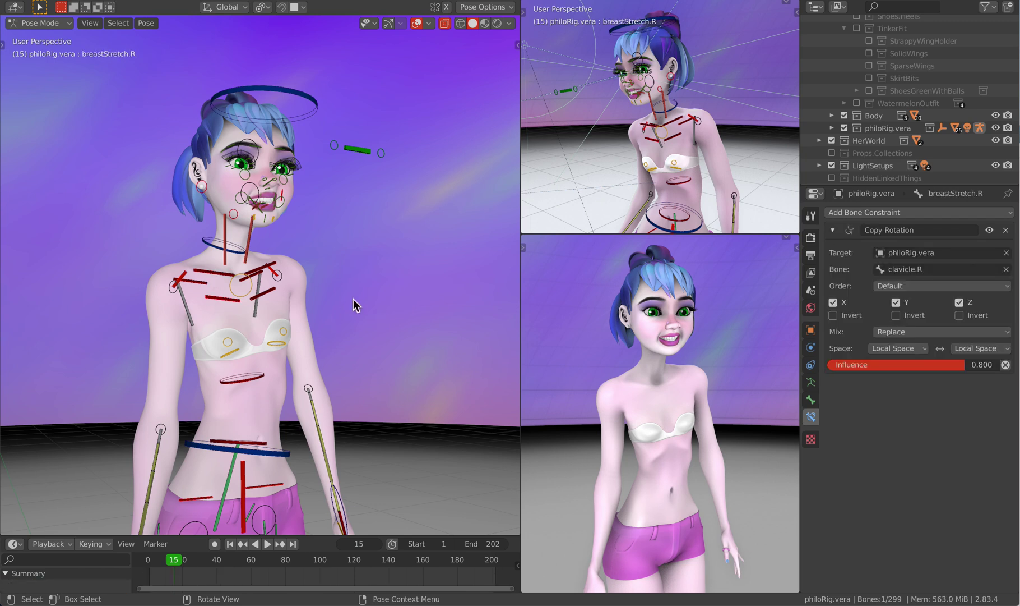
# Test a trackball rotation of clavicle.R and examine the settings of its Limit Rotation constraint.
pyautogui.click(221, 279)
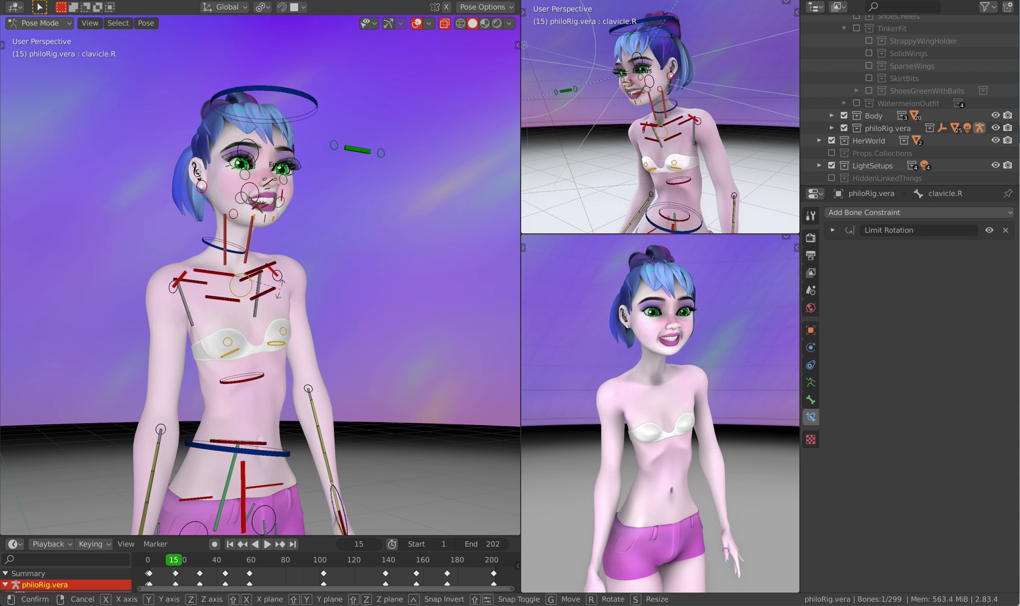
pyautogui.press('r')
pyautogui.press('r')
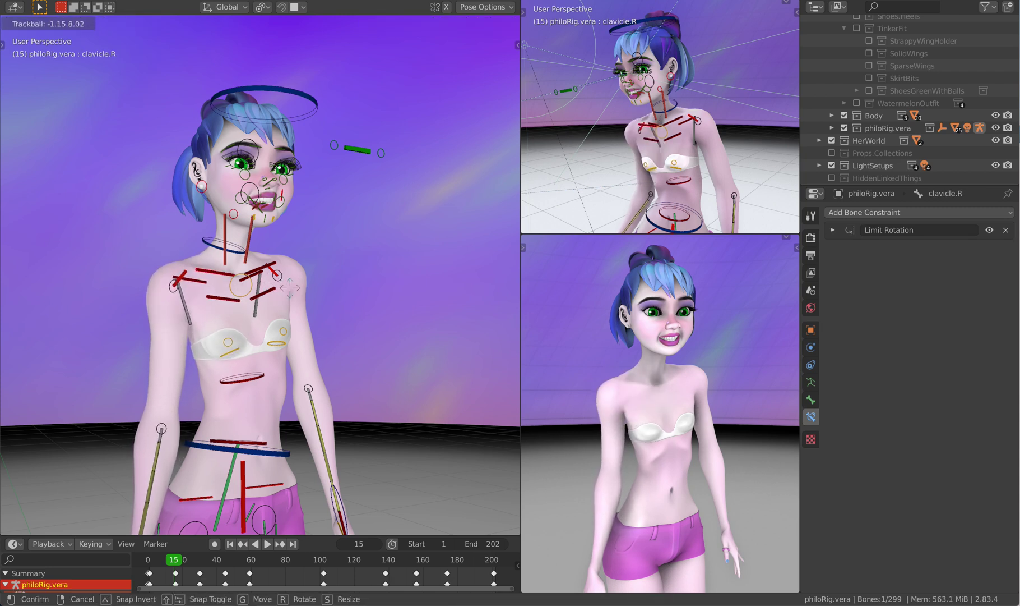
pyautogui.click(291, 285)
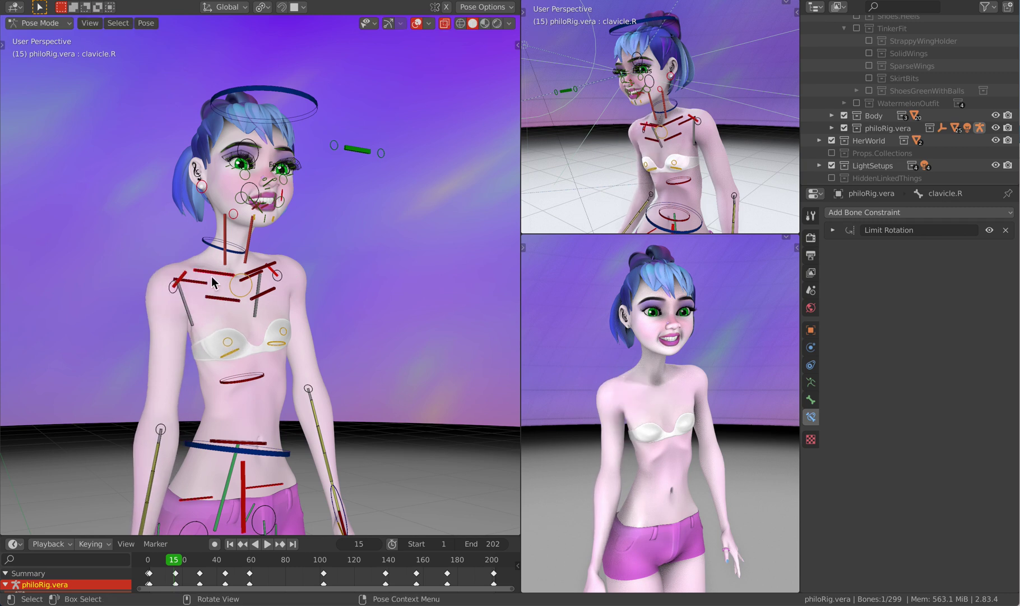
pyautogui.click(834, 230)
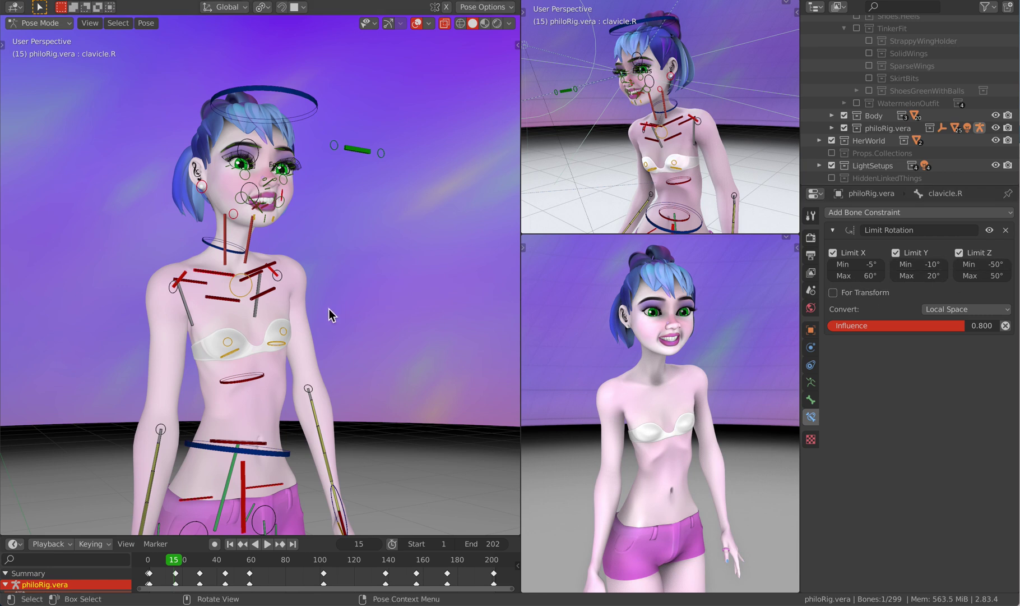
# Try a trackball rotation of clavicle.R while viewing the figure from a more side-on angle, and collapse its Limit Rotation constraint.
pyautogui.moveTo(591, 353); pyautogui.dragTo(630, 358, button='middle')
pyautogui.press('g')
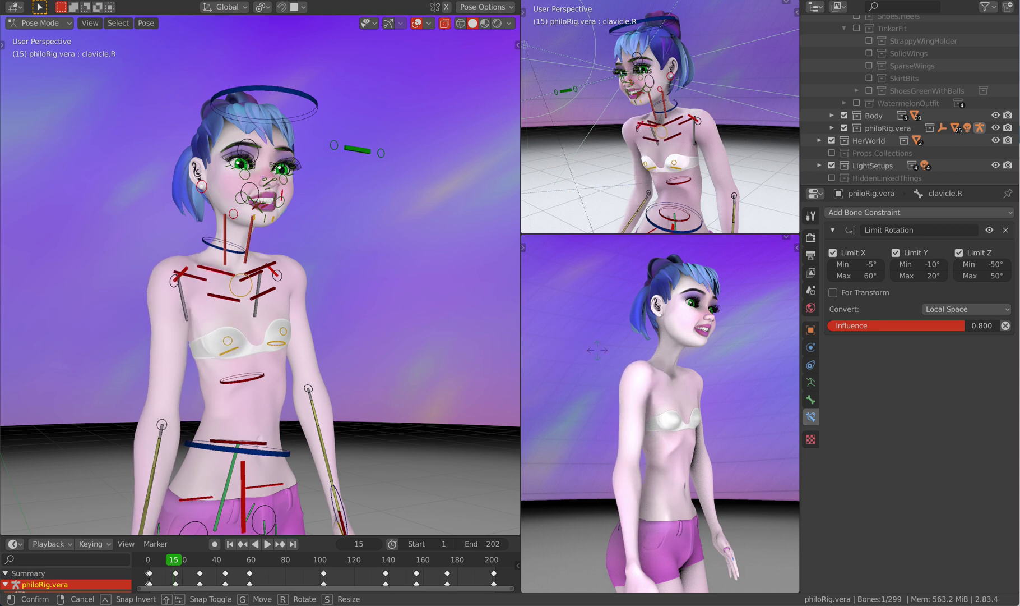
pyautogui.click(598, 350)
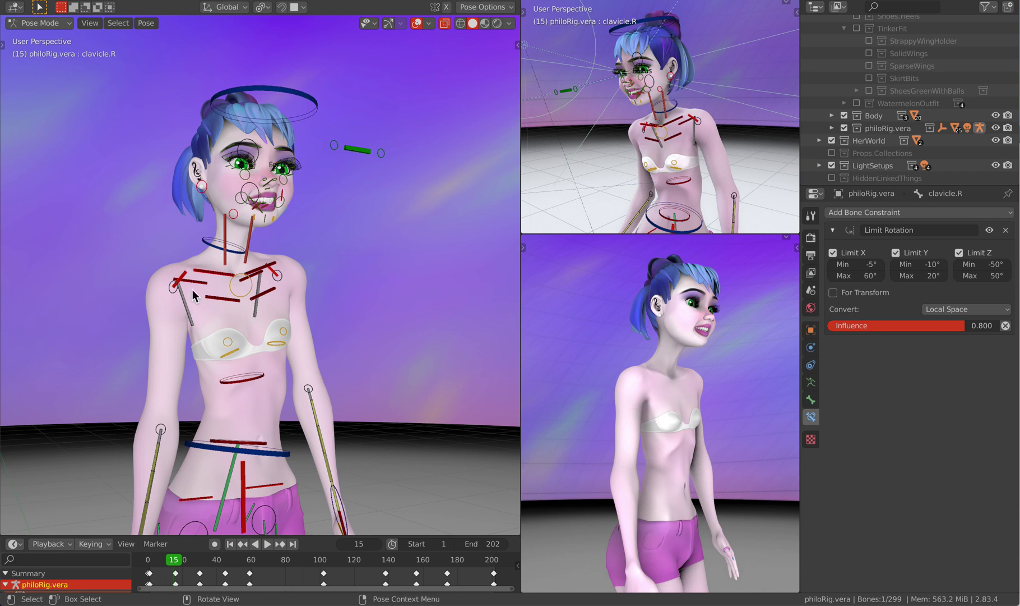
pyautogui.click(834, 230)
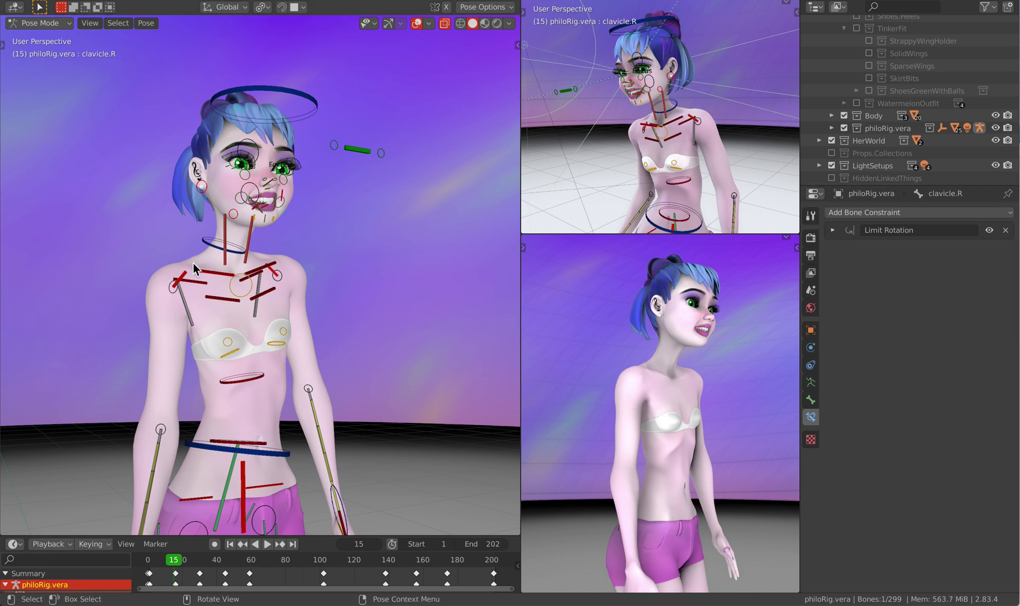
# Select shoulder.R and review the settings of its Transformation and Transformation.001 constraints, which target clavicle.R.
pyautogui.click(183, 274)
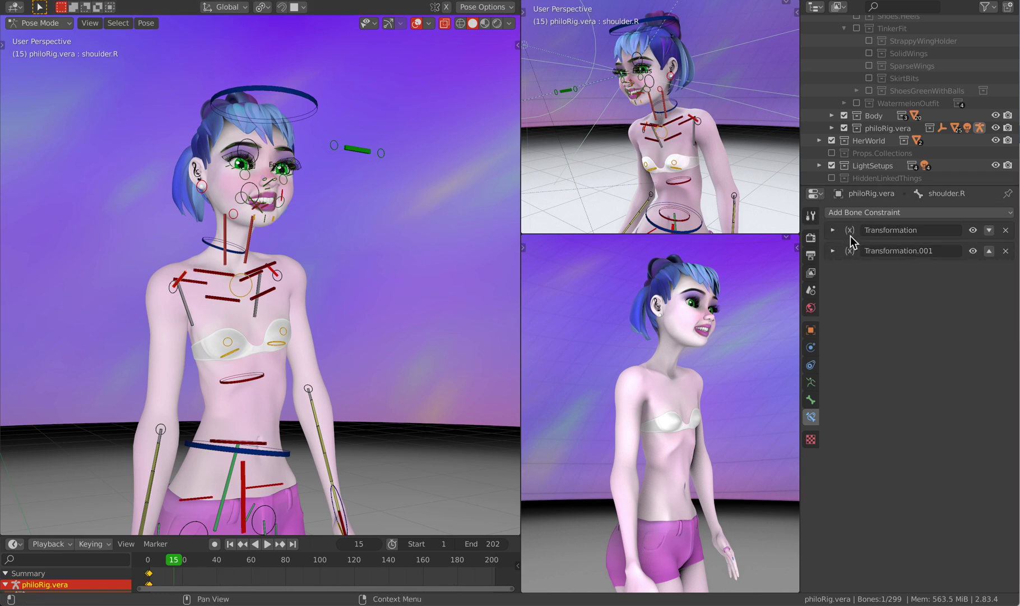
pyautogui.click(834, 230)
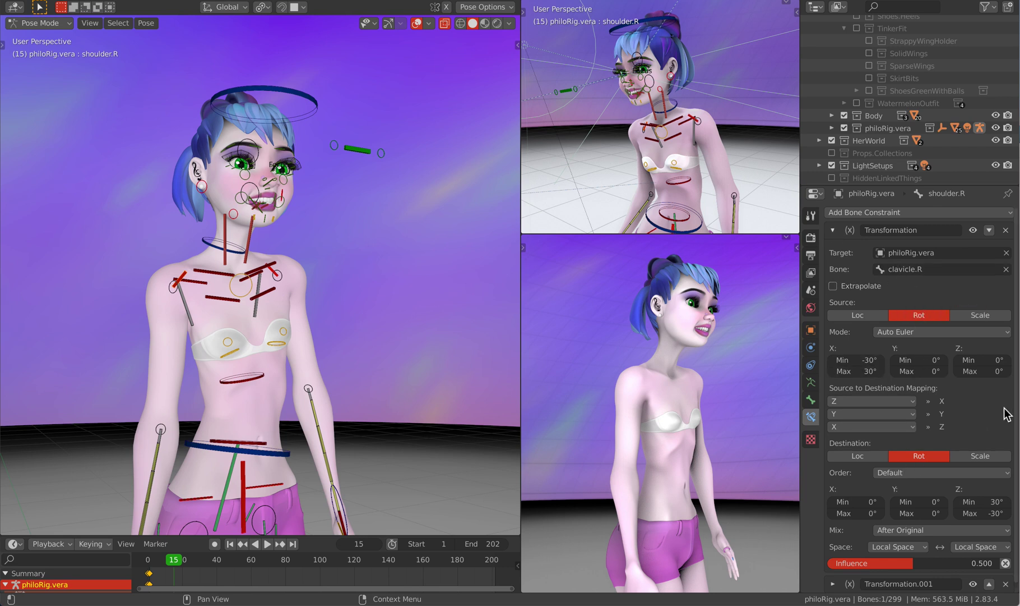
pyautogui.scroll(-1, 1010, 412)
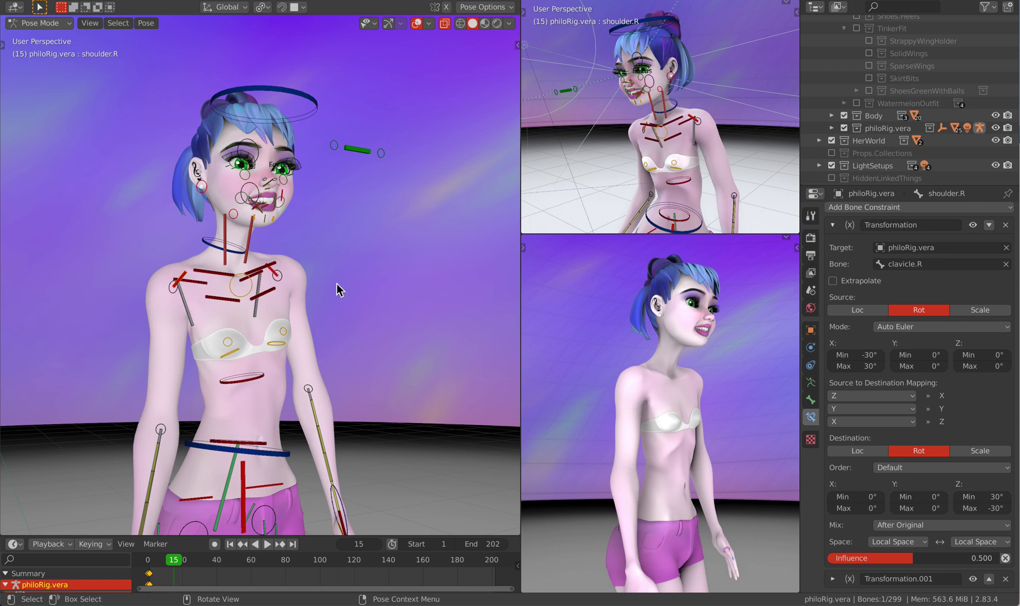
pyautogui.click(833, 226)
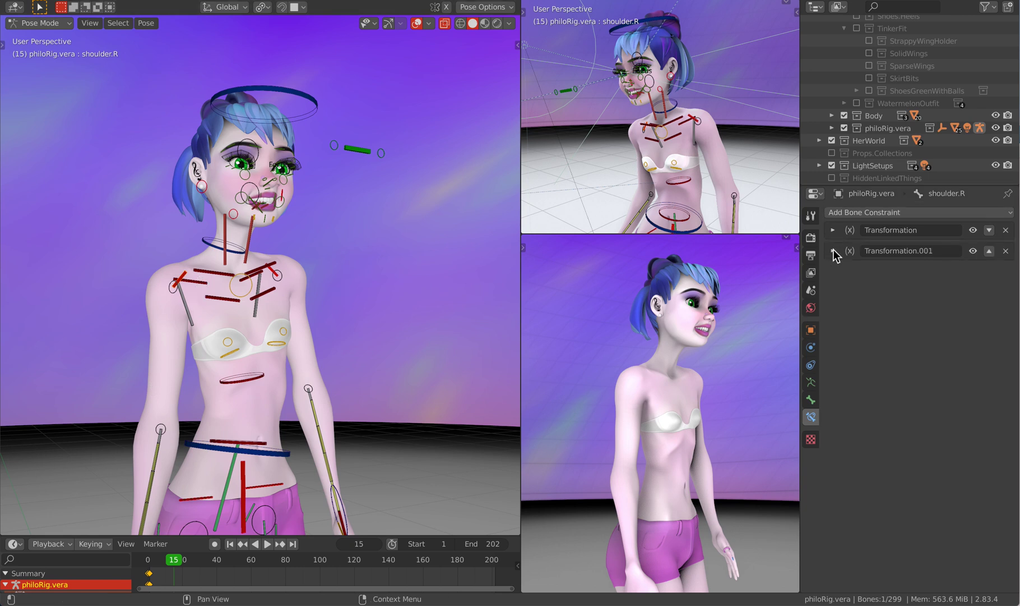
pyautogui.click(834, 251)
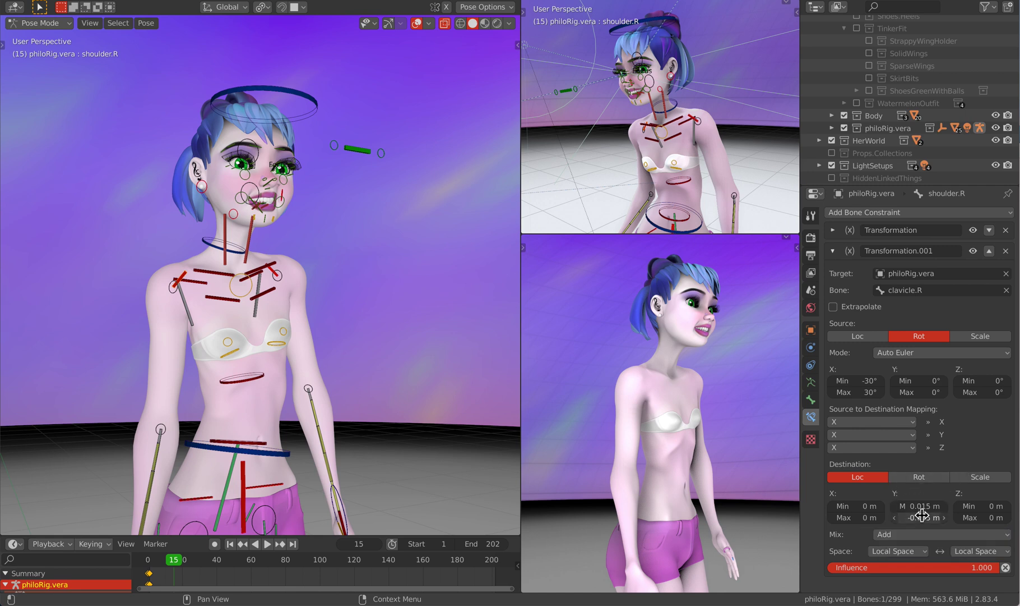
# Try moving shoulder.R along its local Y axis to test the direction of its location offset.
pyautogui.press('g')
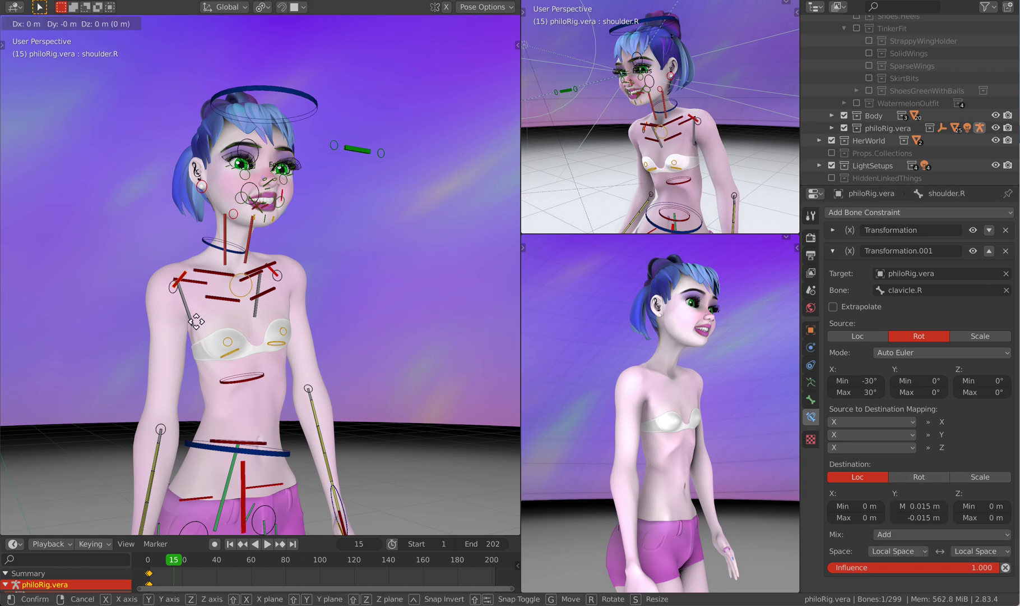
pyautogui.press('y')
pyautogui.press('y')
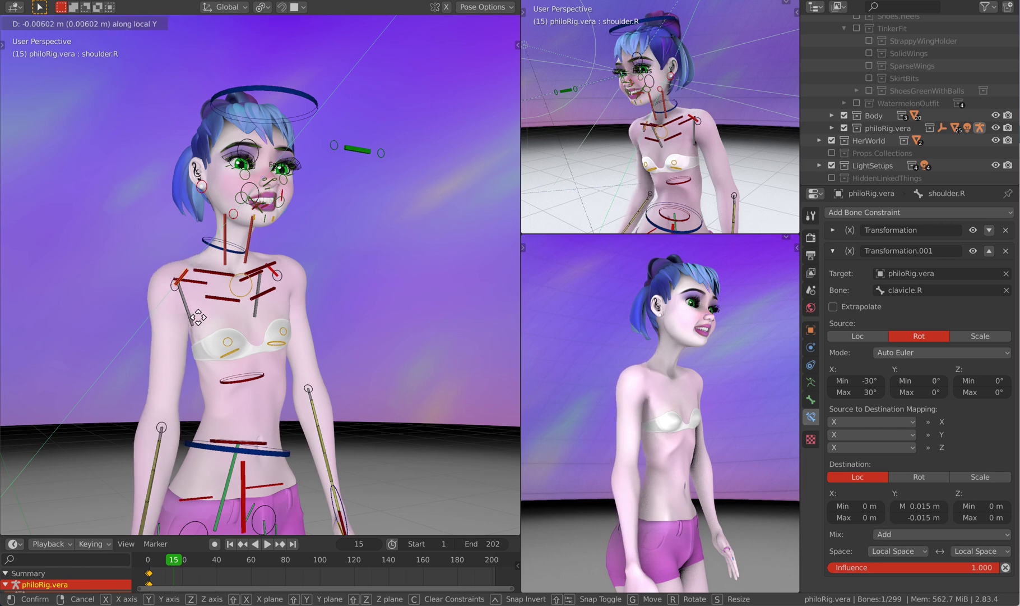
pyautogui.click(204, 302)
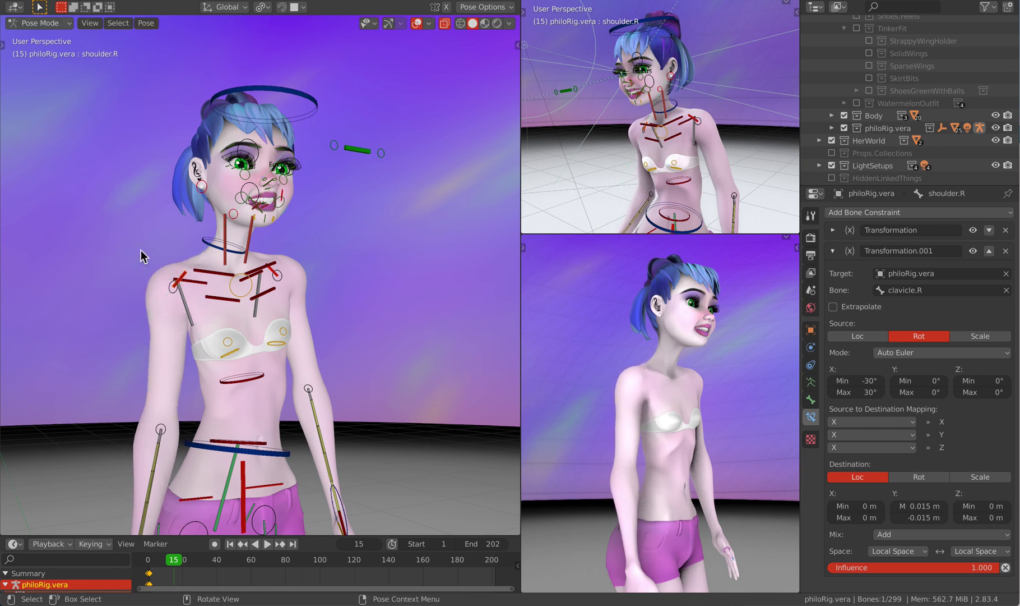
# Select the parent bone clavicle.R and try rotating it around the global X axis and its local X axis.
pyautogui.press('[')
pyautogui.press('r')
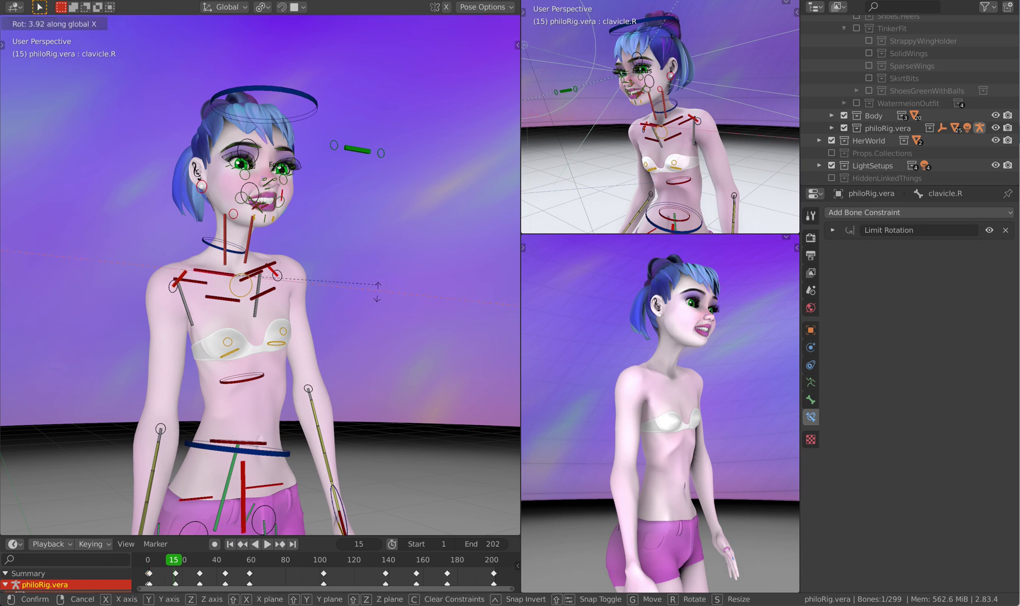
pyautogui.click(391, 279)
pyautogui.press('r')
pyautogui.press('x')
pyautogui.press('x')
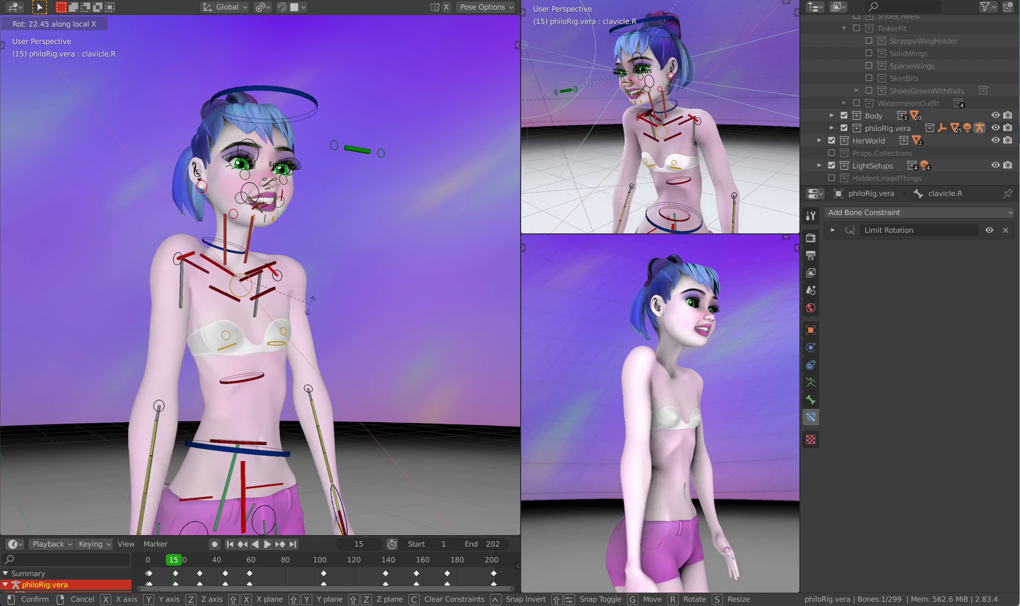
pyautogui.click(311, 306)
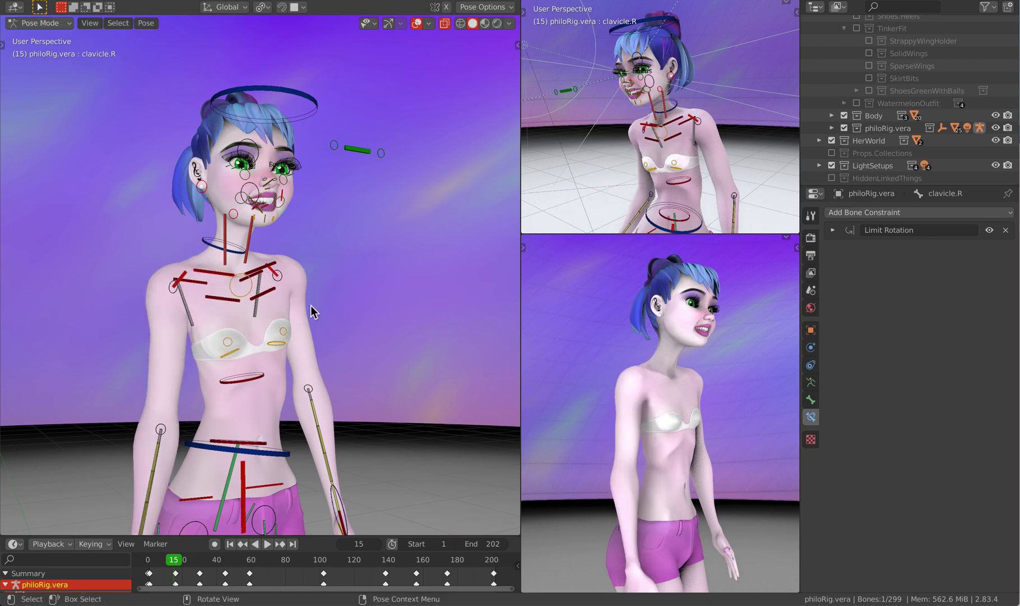
# Locate scapulaControl.R in a view from behind and try a trackball rotation of clavicle.R to test the shoulder blade's response.
pyautogui.click(191, 280)
pyautogui.moveTo(191, 280); pyautogui.dragTo(194, 287, button='middle')
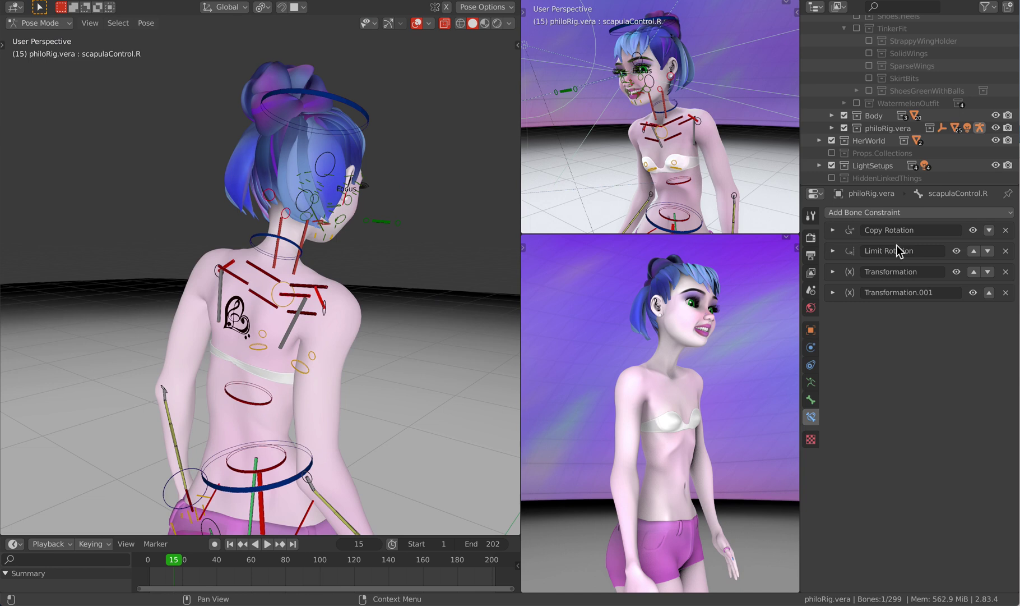
pyautogui.click(301, 292)
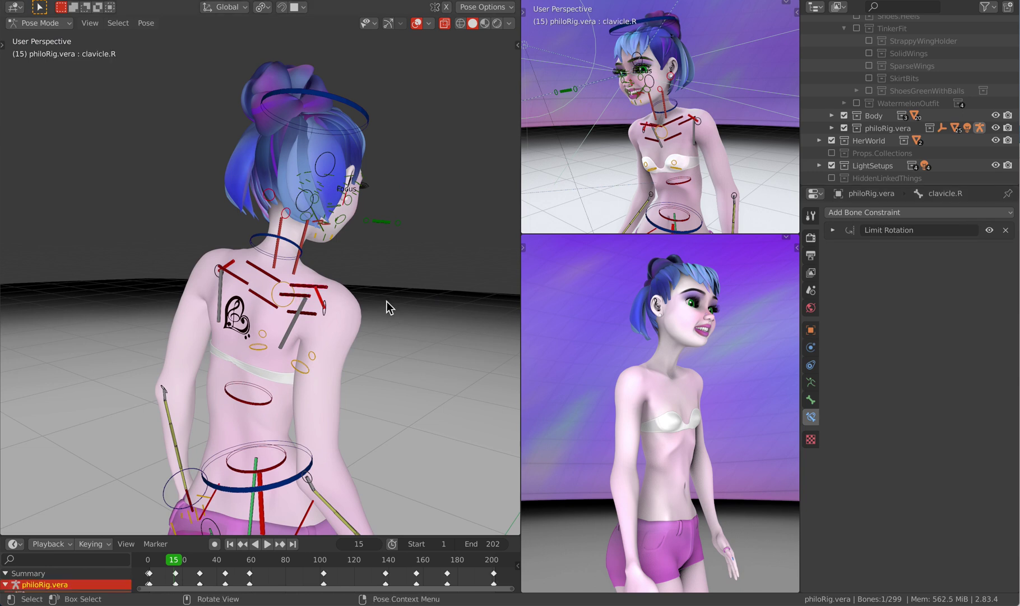
pyautogui.press('g')
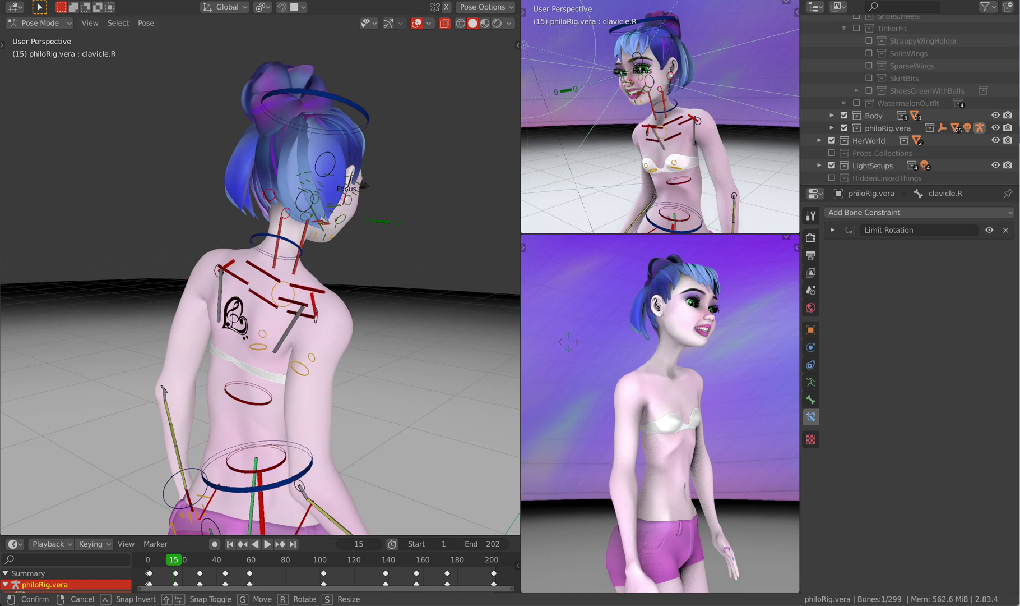
pyautogui.rightClick(564, 347)
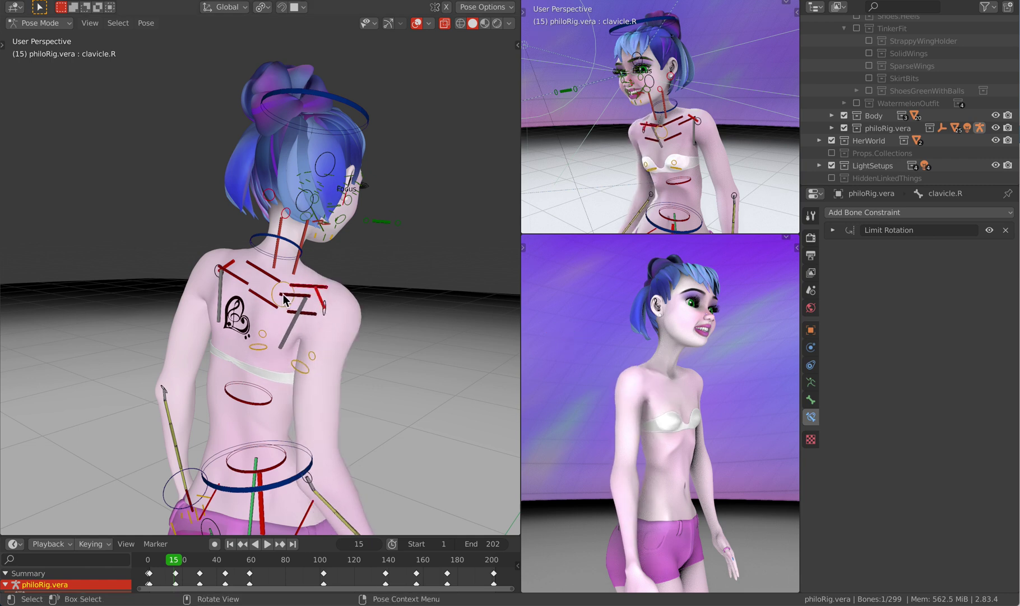
# Select scapulaControl.R and review the settings of its Copy Rotation and Limit Rotation constraints.
pyautogui.click(284, 298)
pyautogui.click(835, 230)
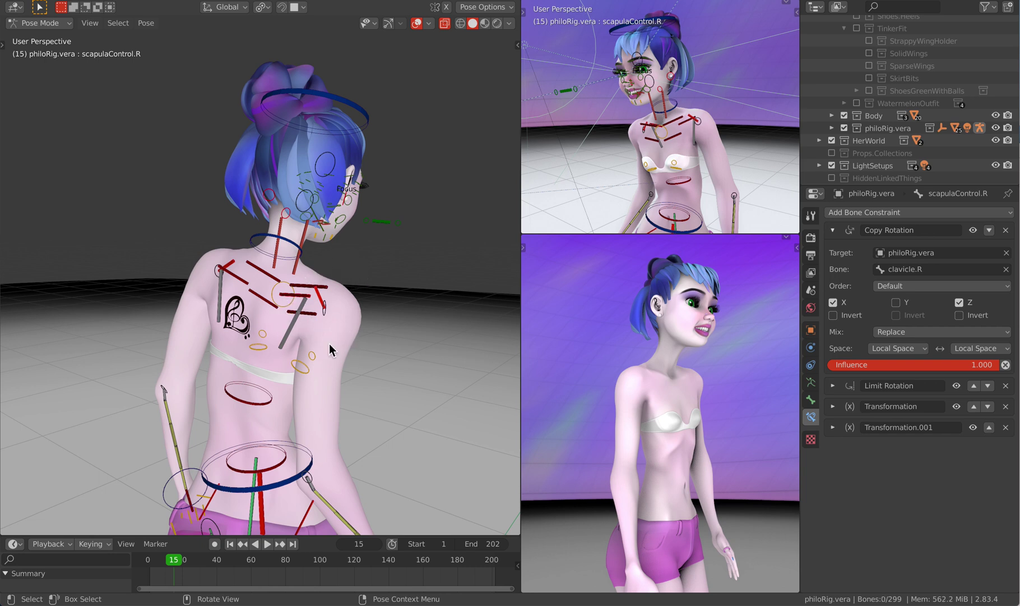
pyautogui.click(835, 232)
pyautogui.click(836, 253)
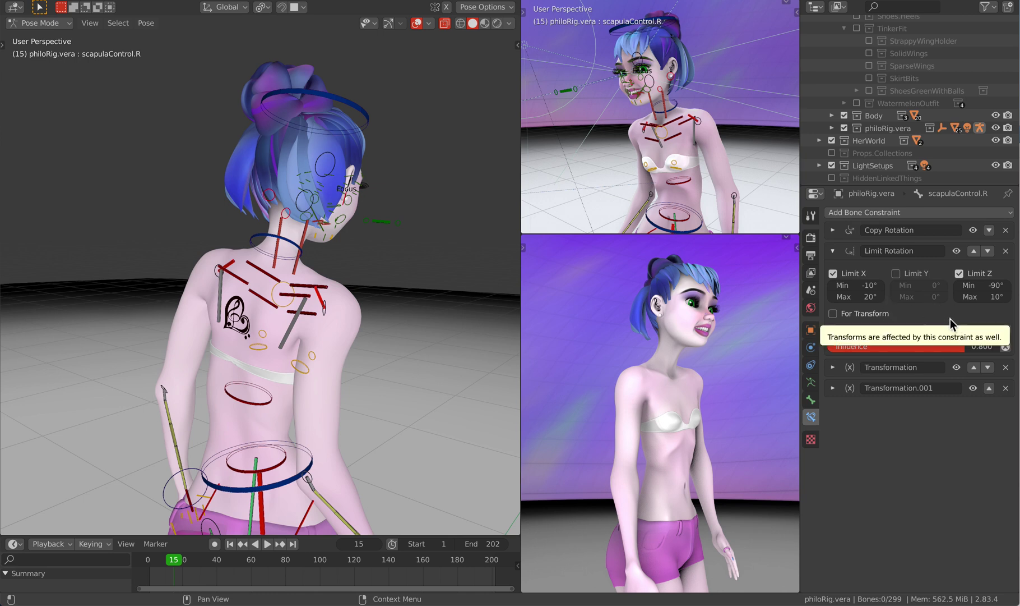
# Try rotating clavicle.R around the global Z axis to test the limited rotation of the shoulder blade.
pyautogui.click(304, 289)
pyautogui.press('r')
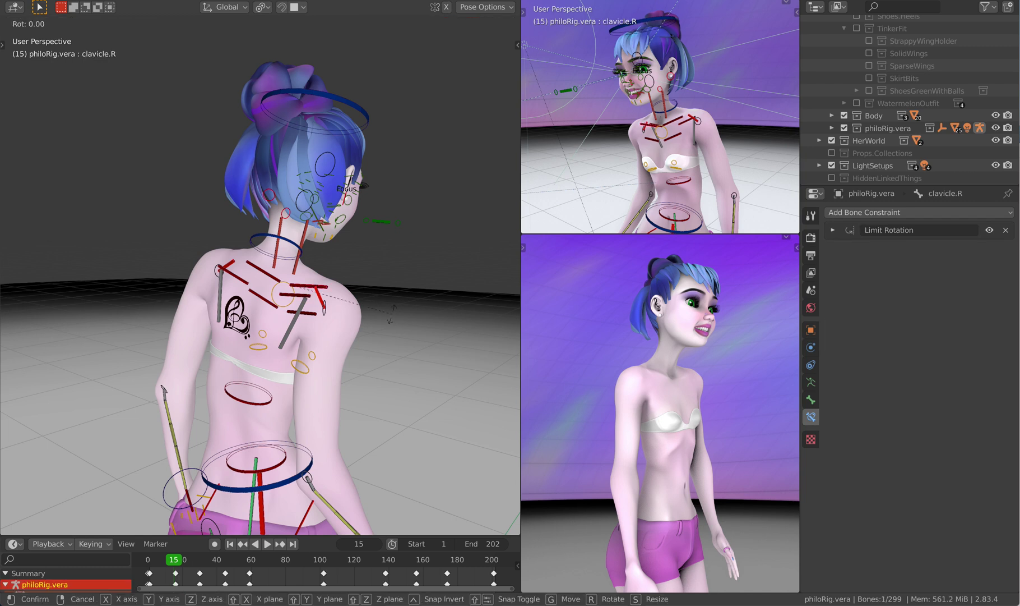
pyautogui.press('z')
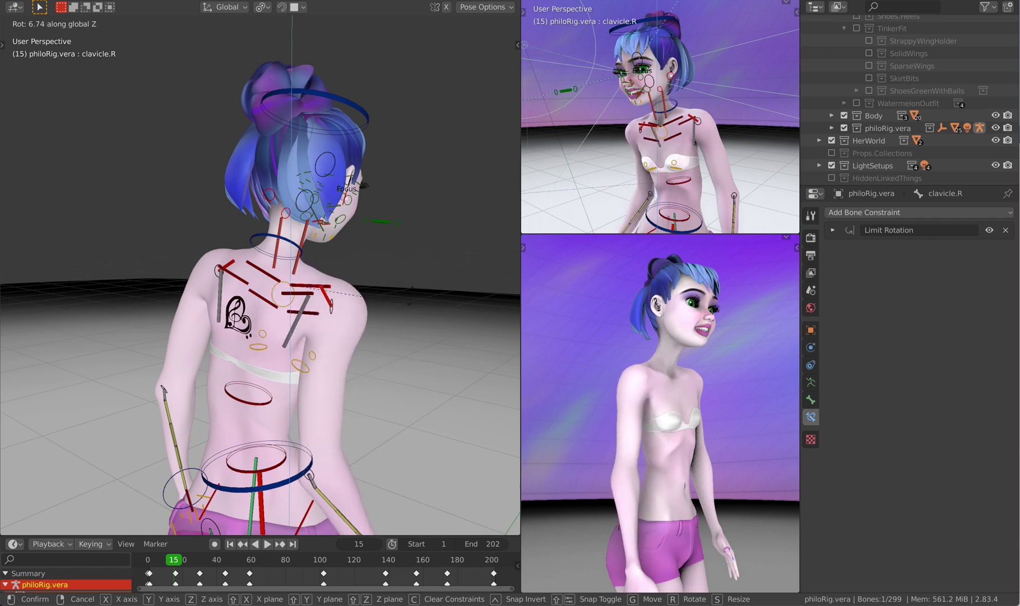
pyautogui.click(341, 346)
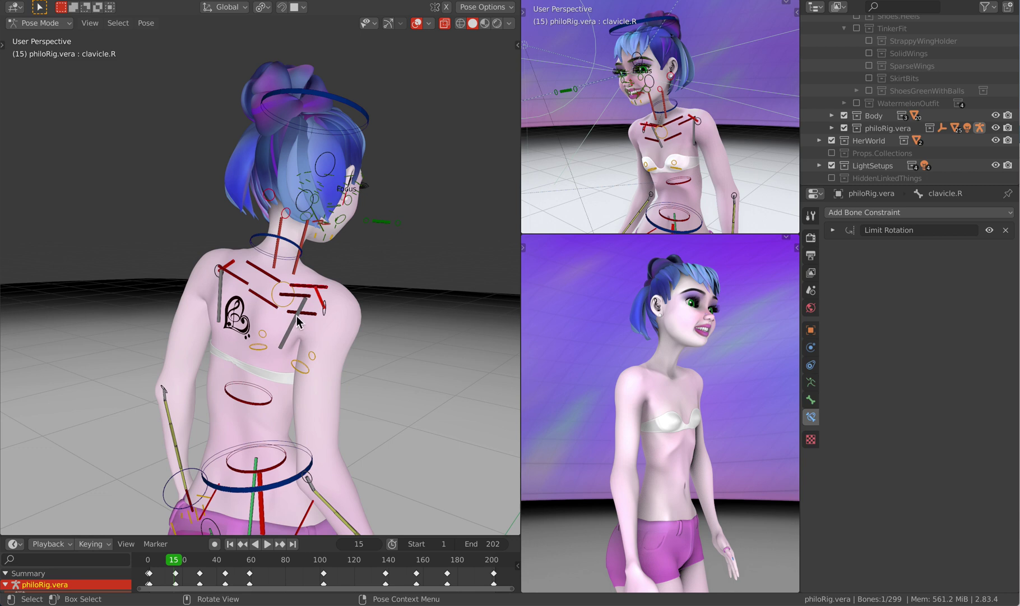
# Collapse Limit Rotation on scapulaControl.R and review the rotation-to-location mapping of its Transformation constraint.
pyautogui.click(300, 303)
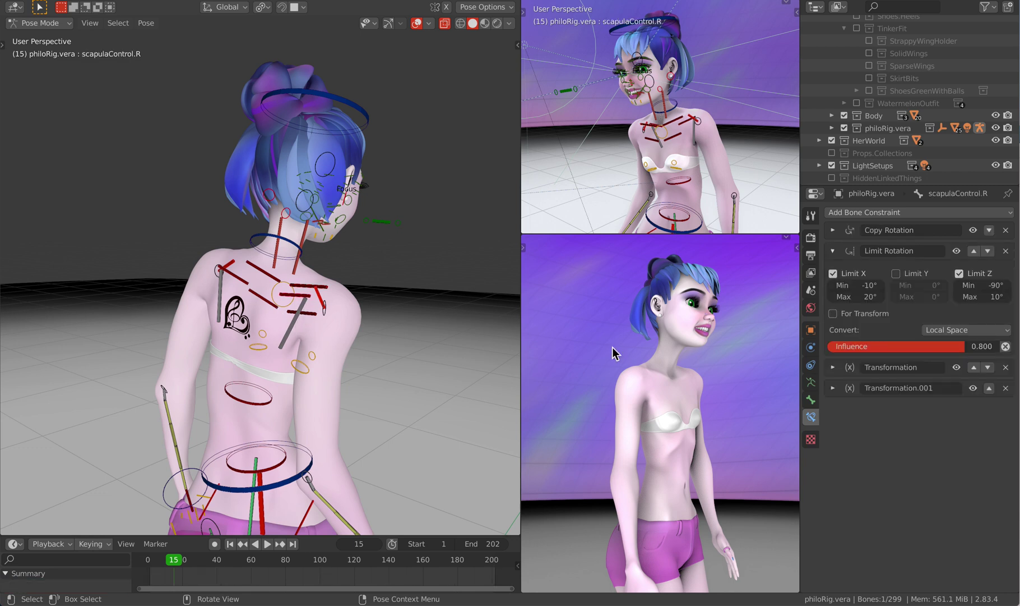
pyautogui.click(833, 250)
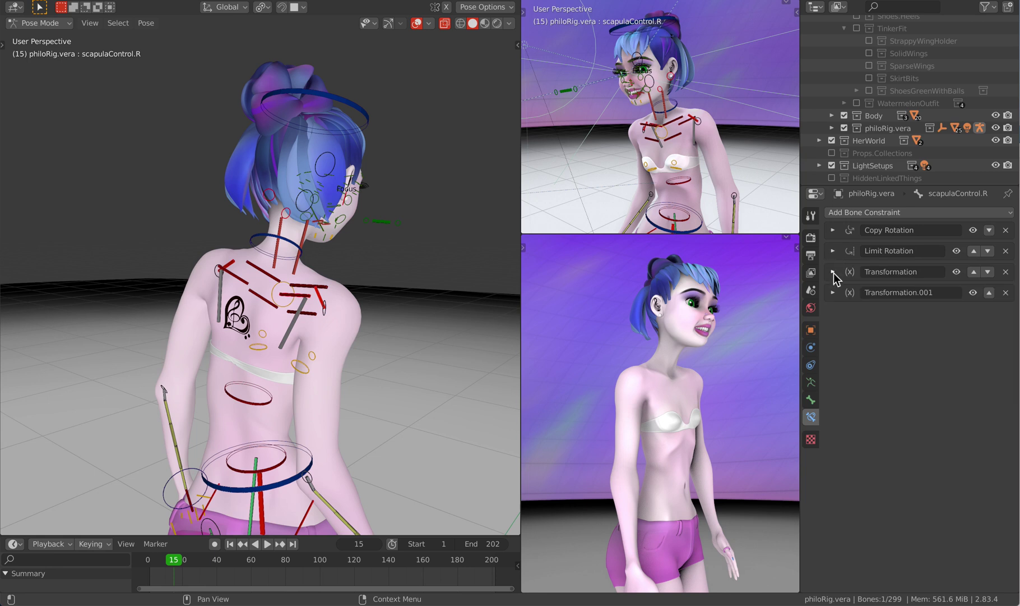
pyautogui.click(833, 271)
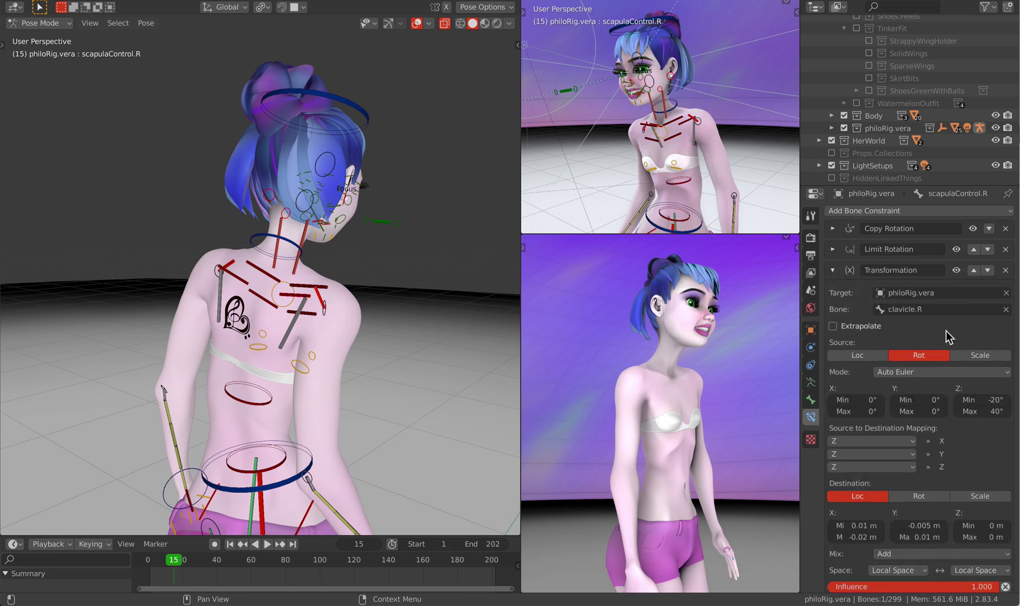
pyautogui.scroll(-2, 951, 335)
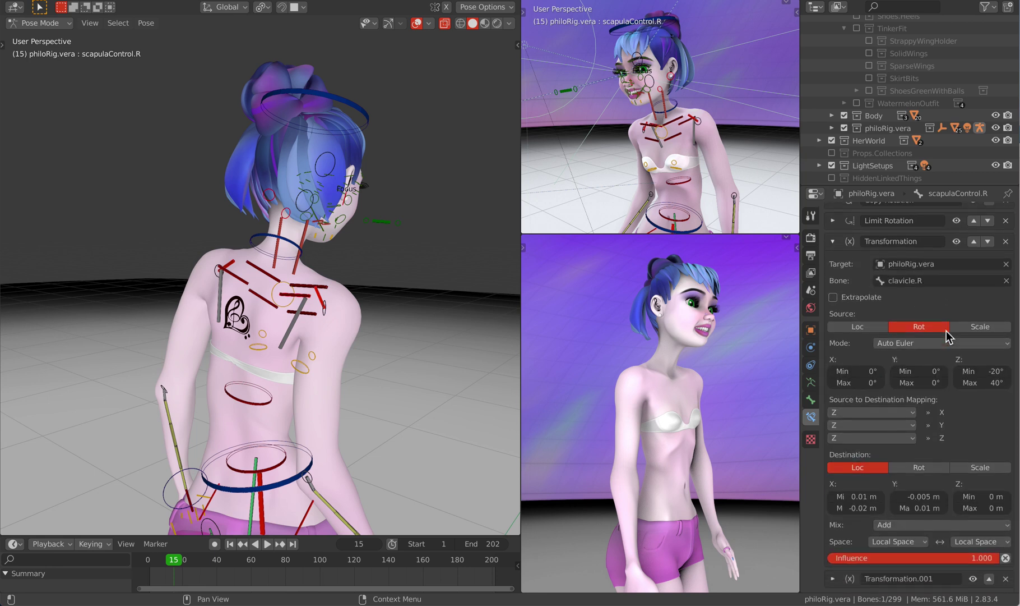
# Try swinging clavicle.R around the global Z axis to test how the shoulder blade slides across the back.
pyautogui.click(303, 291)
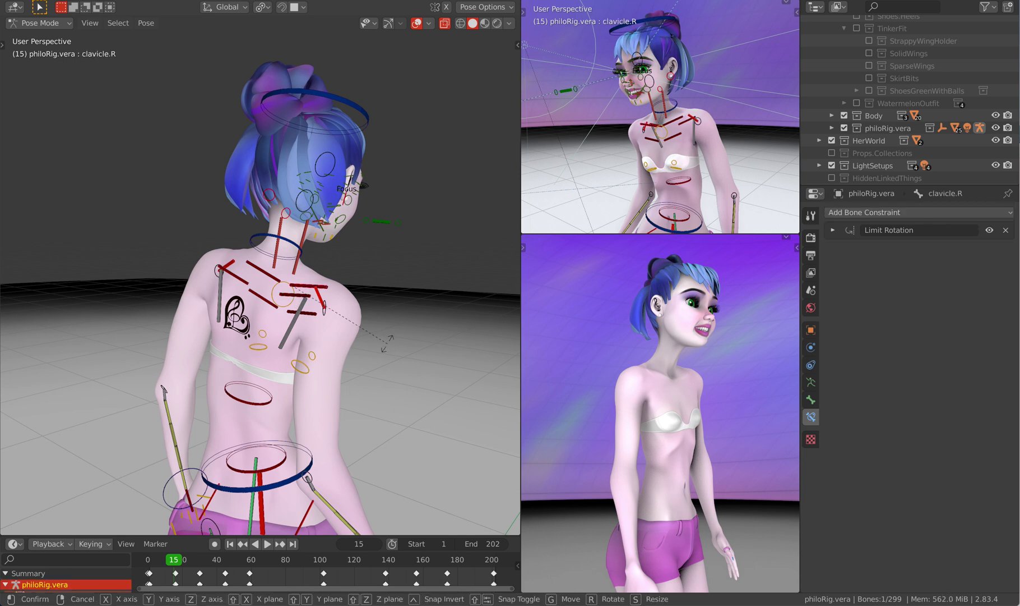
pyautogui.press('r')
pyautogui.press('z')
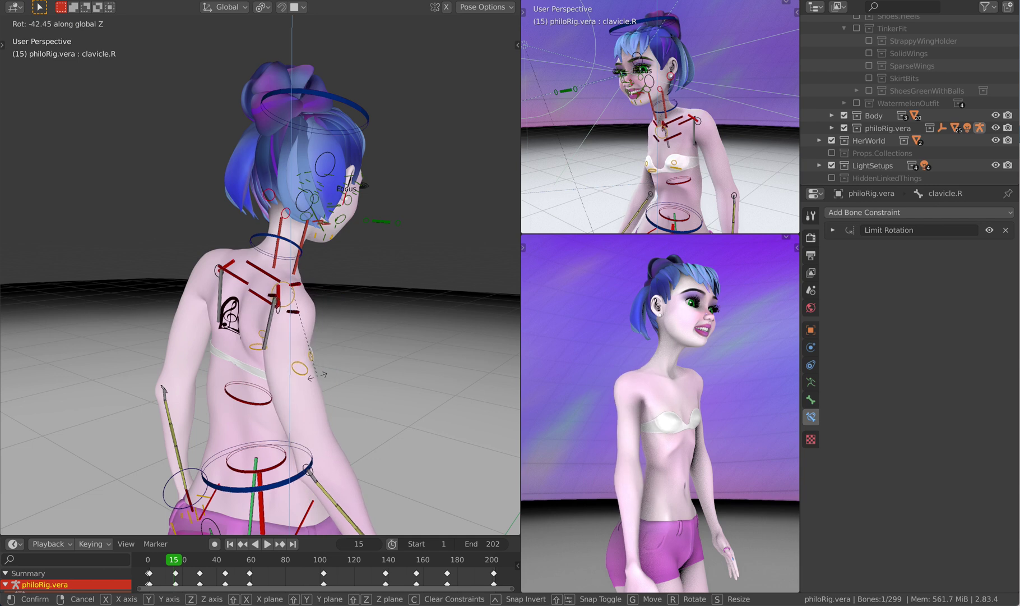
pyautogui.press('Escape')
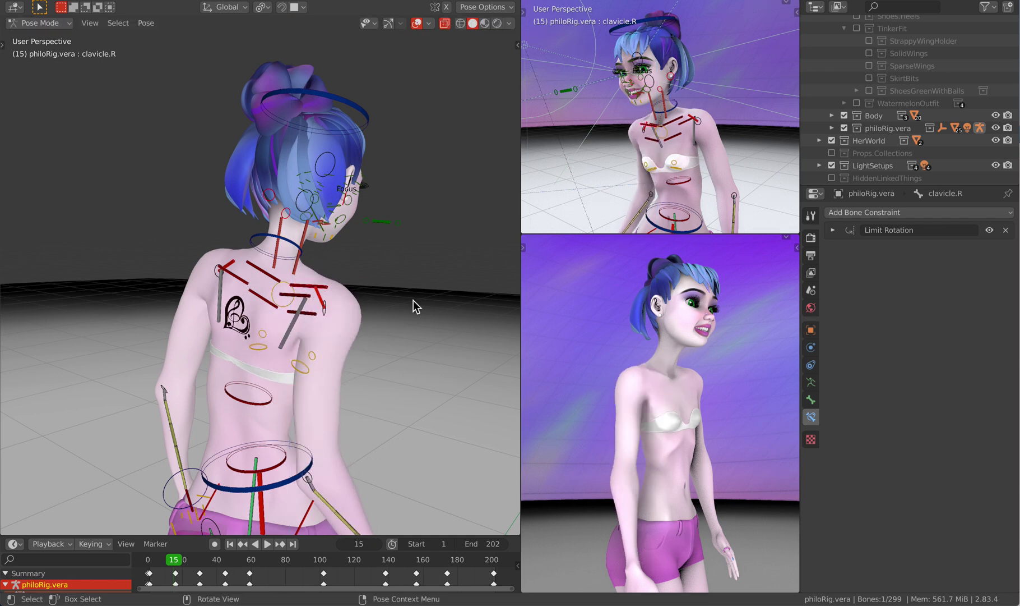
# Select scapulaControl.R and review how its Transformation.001 constraint maps clavicle.R's X rotation to location.
pyautogui.click(301, 300)
pyautogui.click(834, 292)
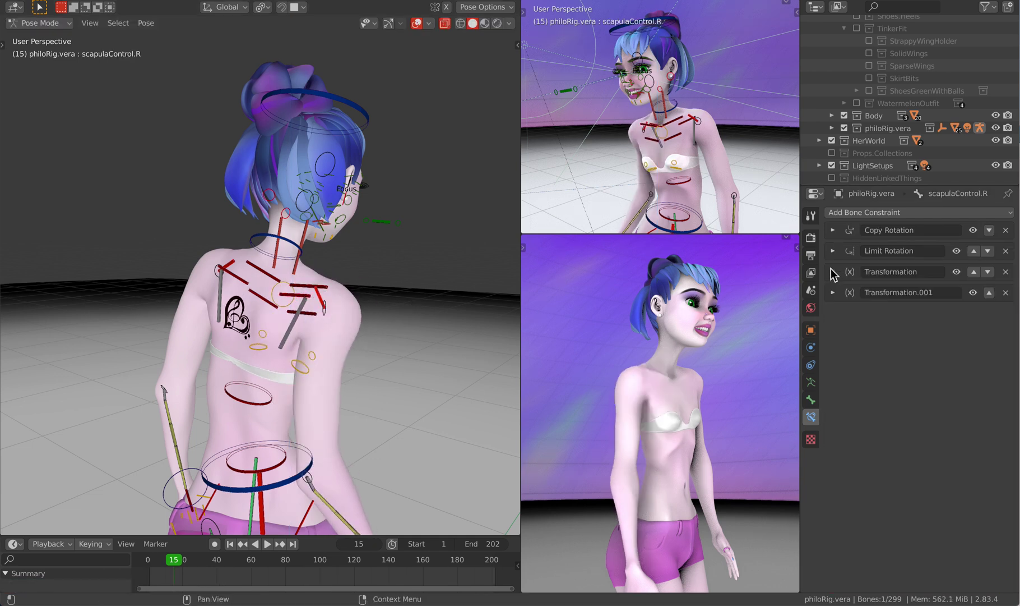
pyautogui.click(836, 295)
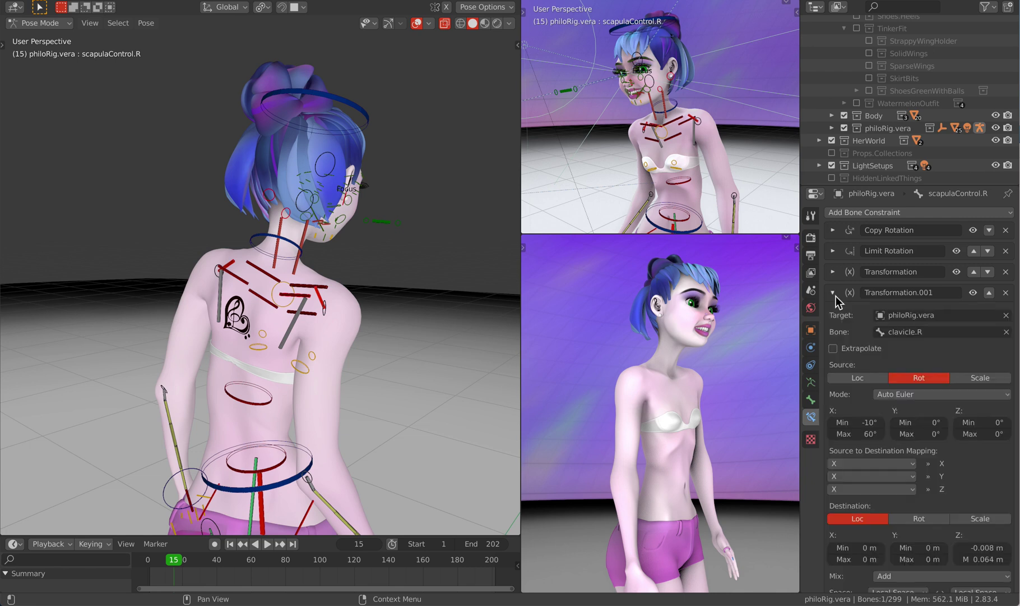
pyautogui.scroll(-2, 922, 358)
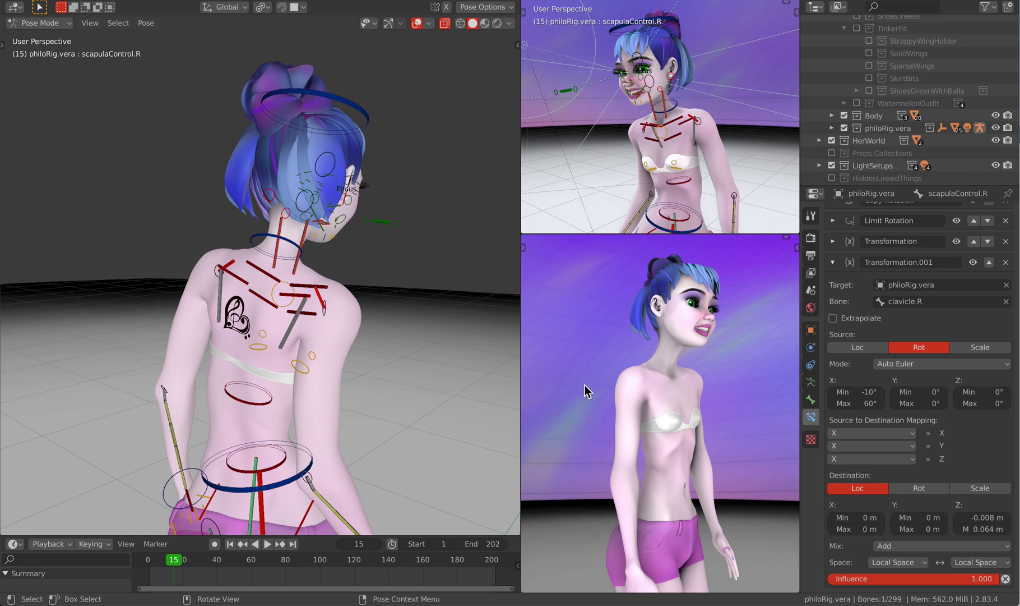
# Try rotating scapulaControl.R around its local X axis, and select clavicle.R.
pyautogui.press('r')
pyautogui.press('x')
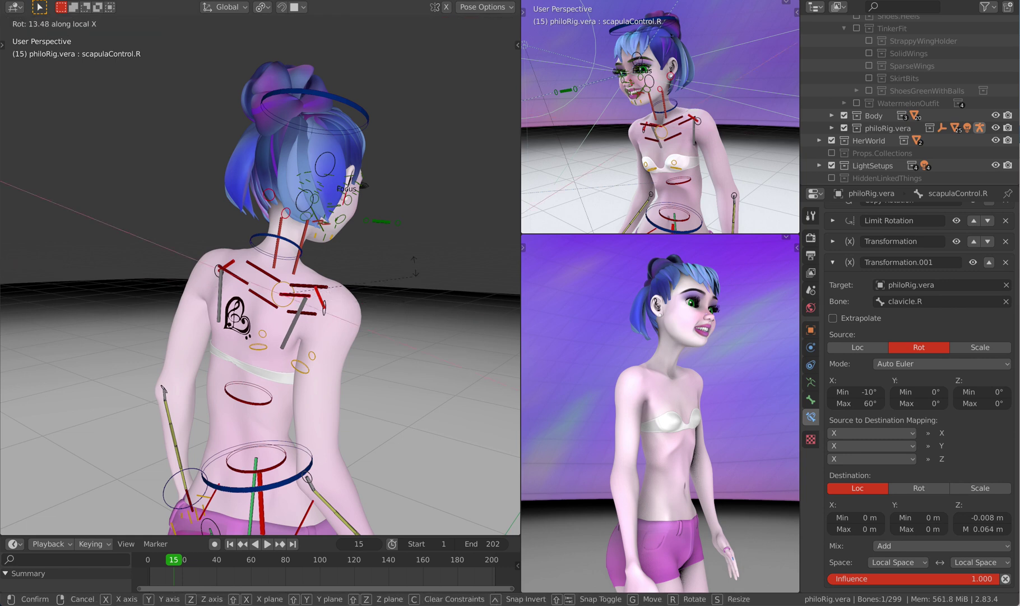
pyautogui.click(419, 250)
pyautogui.click(329, 292)
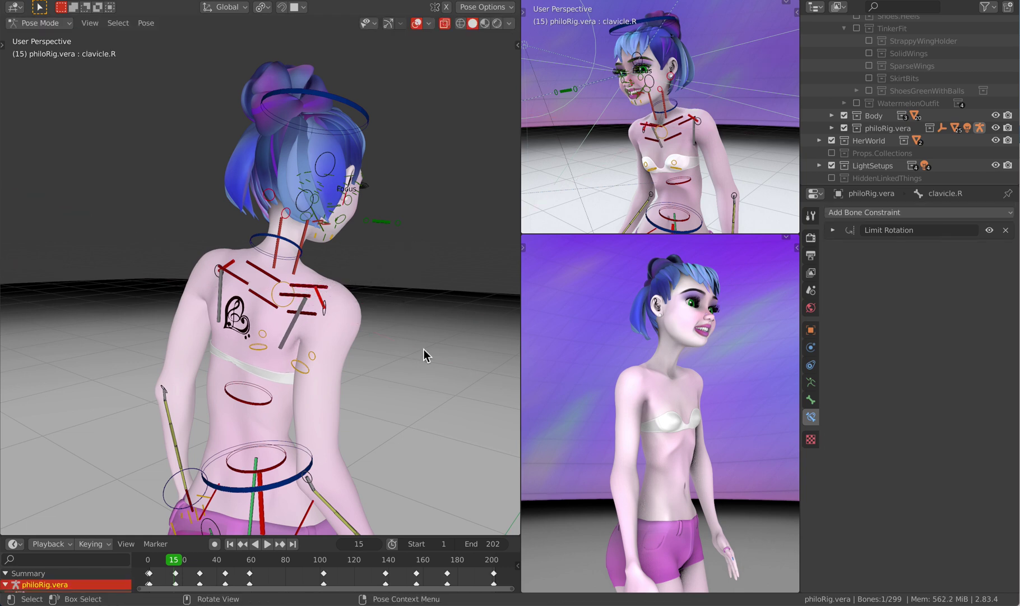
# Try rotating clavicle.R around its local X axis to test how the shoulder blade responds.
pyautogui.press('r')
pyautogui.press('x')
pyautogui.press('x')
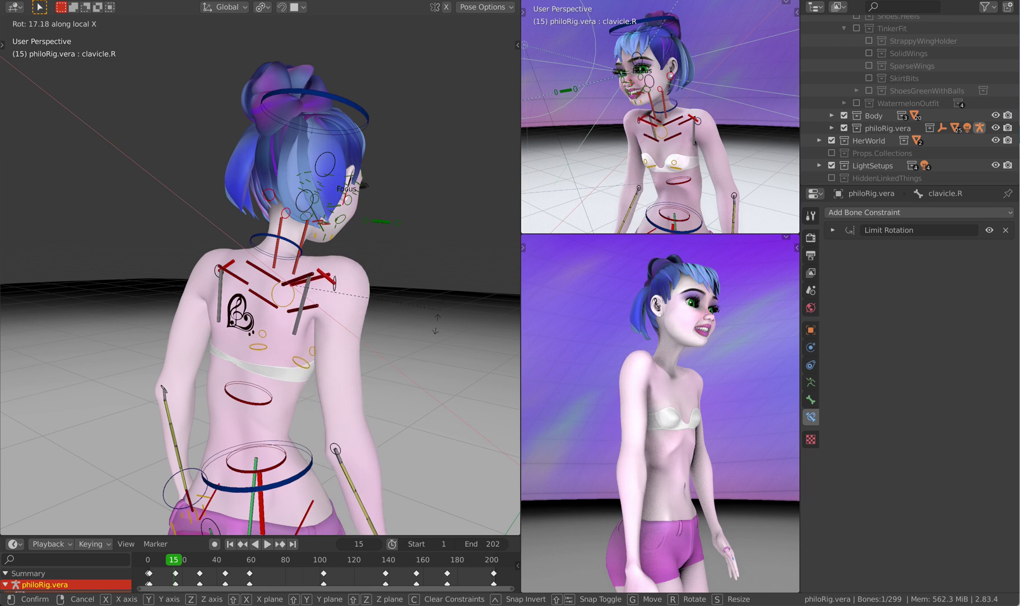
pyautogui.rightClick(280, 317)
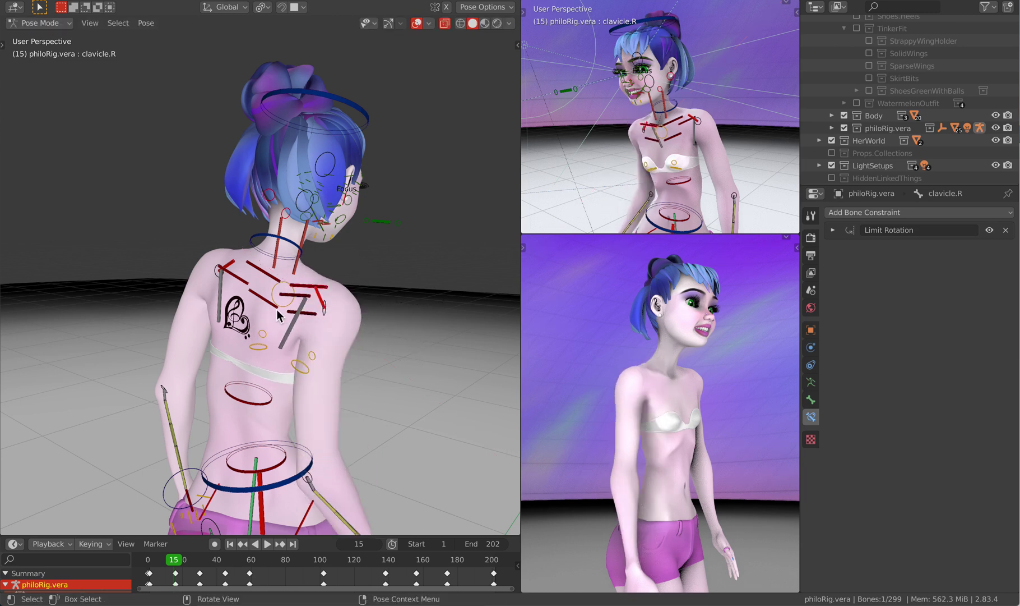
# Review the rotation-to-location mapping of Transformation.001 on scapulaControl.R and try shifting the bone along its local Z axis.
pyautogui.click(288, 303)
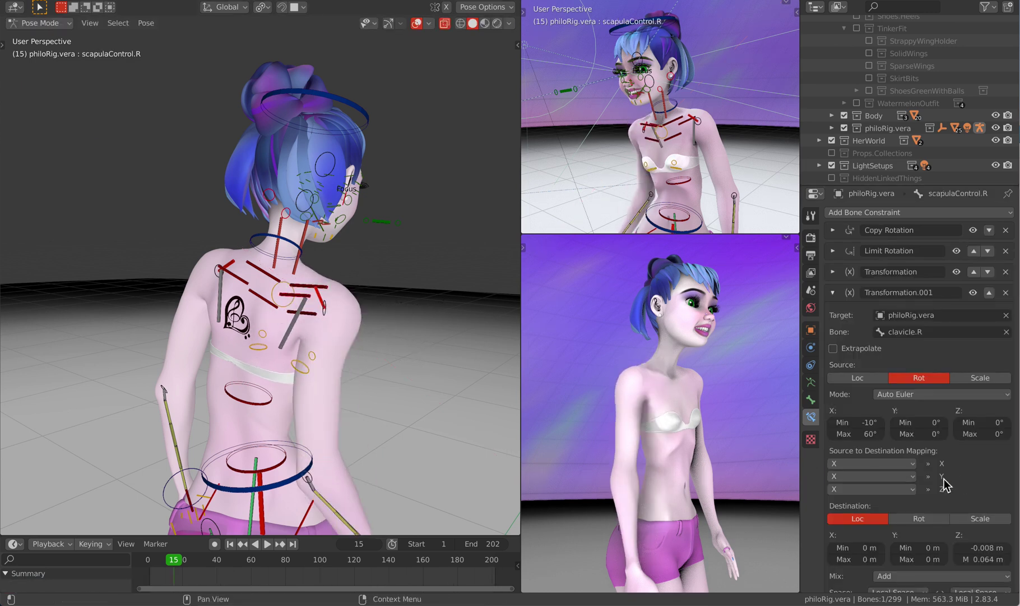
pyautogui.scroll(-2, 962, 483)
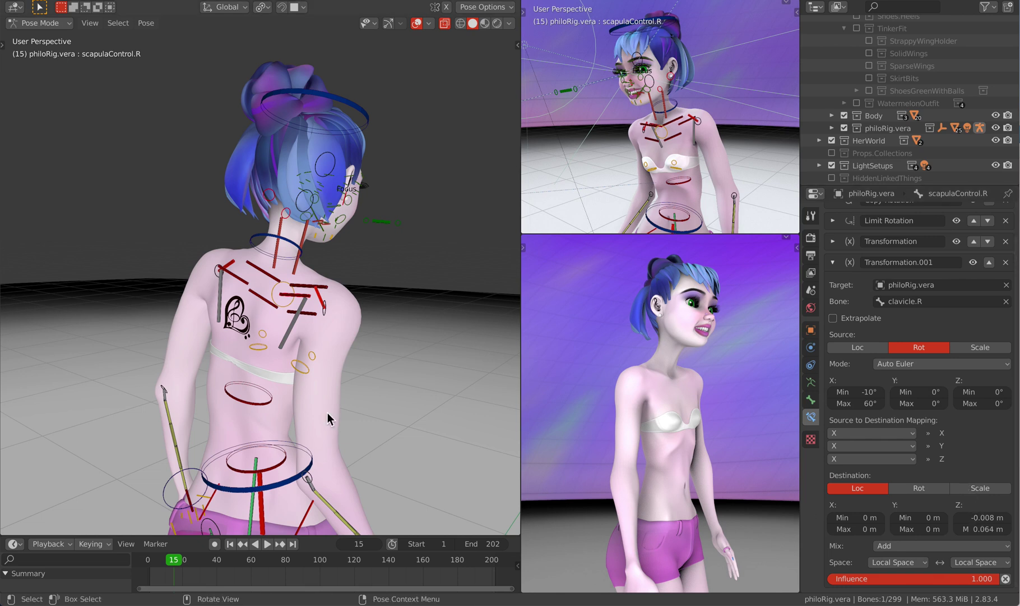
pyautogui.press('g')
pyautogui.press('z')
pyautogui.press('z')
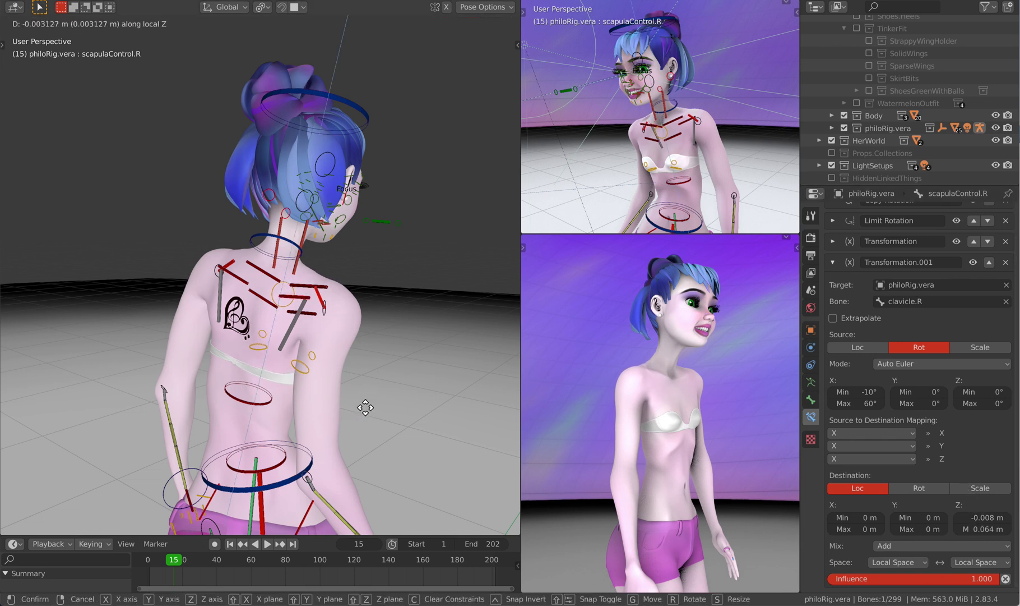
pyautogui.click(364, 410)
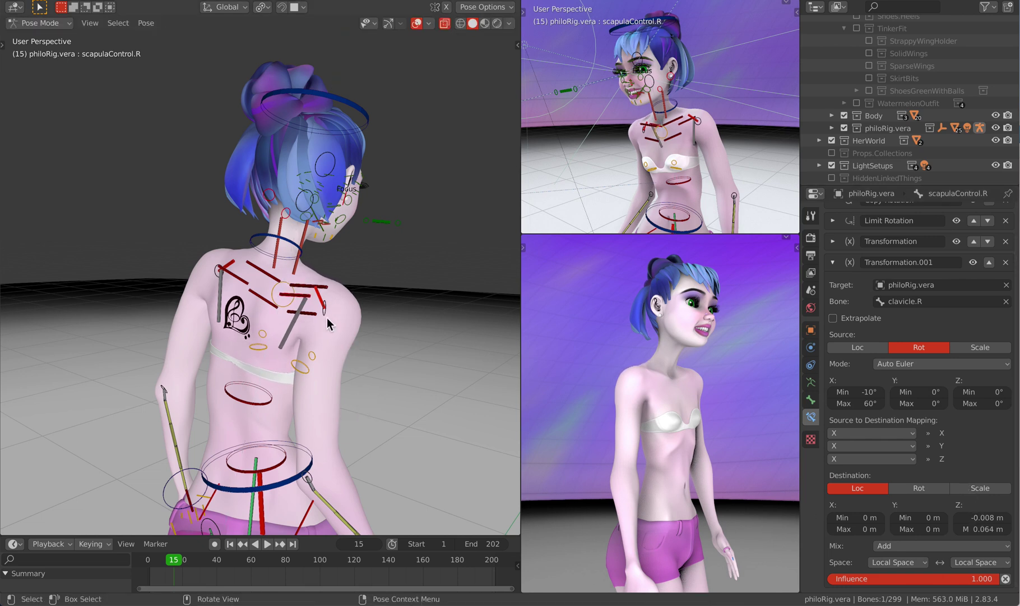
# Try rotating clavicle.R around its local X axis and around the global Z axis.
pyautogui.click(302, 289)
pyautogui.press('r')
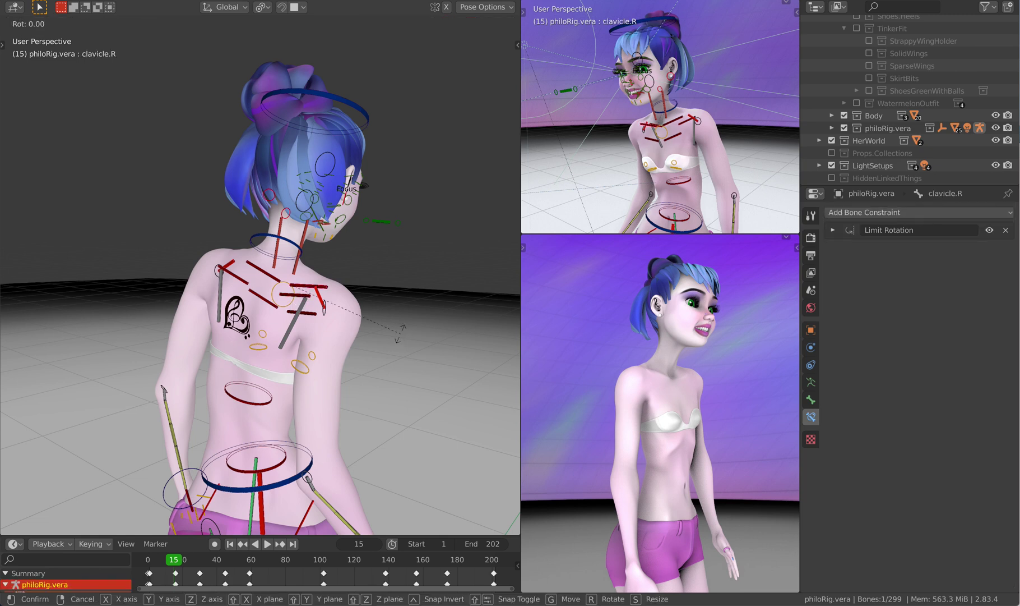
pyautogui.press('x')
pyautogui.press('Escape')
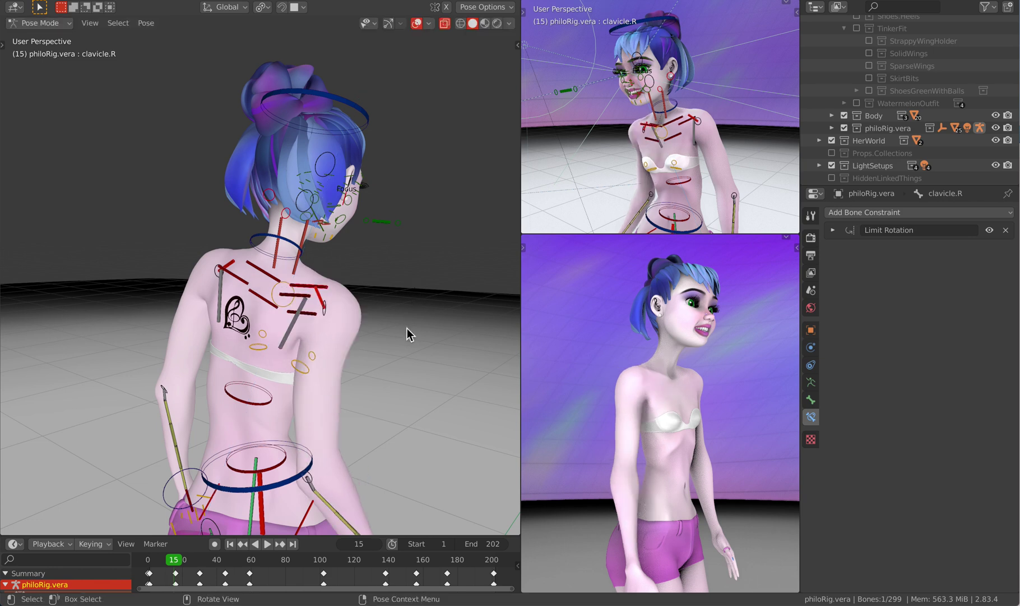
pyautogui.press('r')
pyautogui.press('x')
pyautogui.press('x')
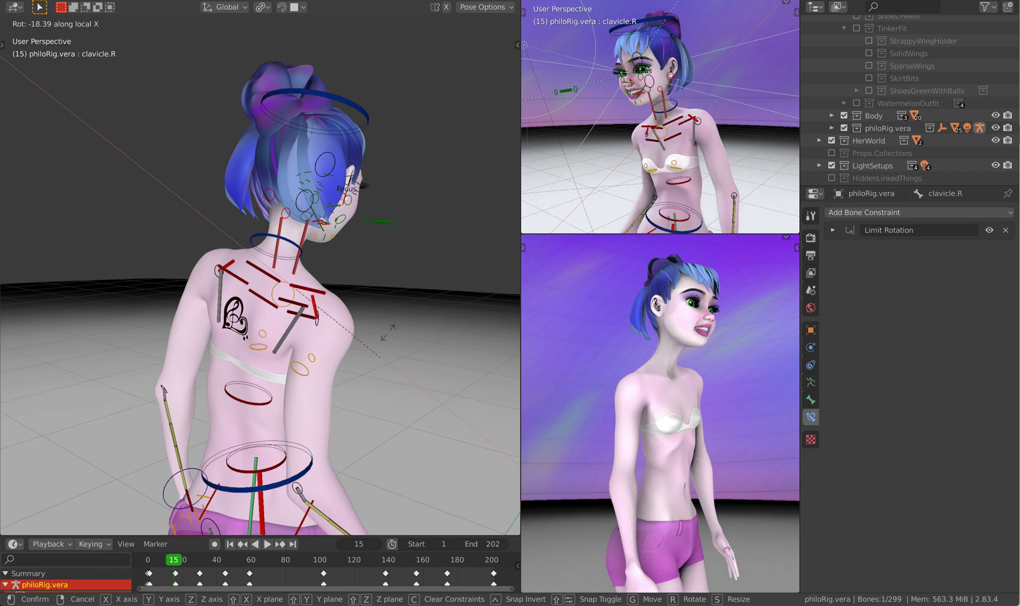
pyautogui.press('z')
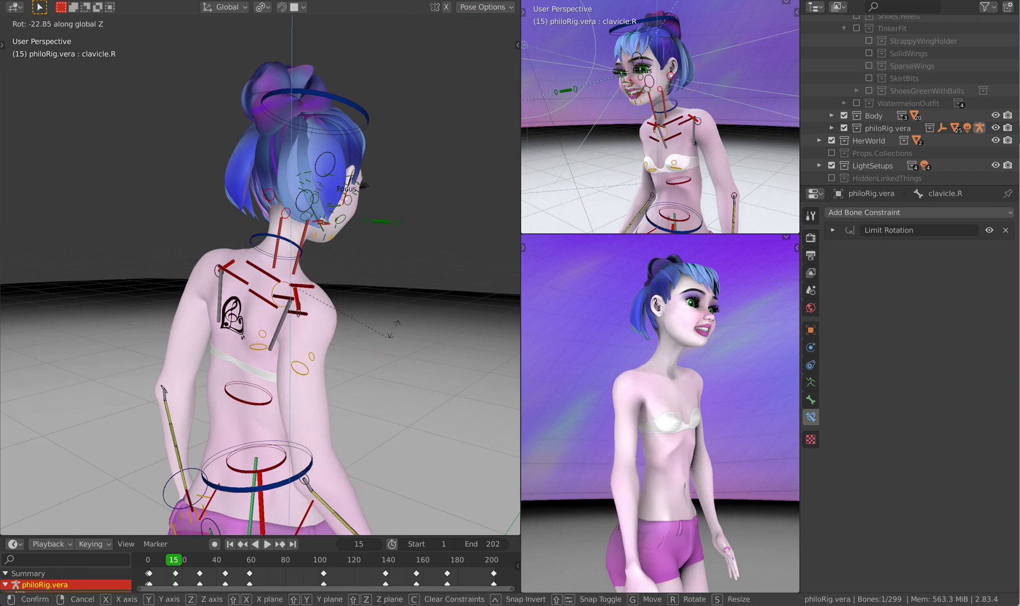
pyautogui.click(386, 338)
# Select the breast.R bone from the front of the torso to list its bone constraints.
pyautogui.press('ctrl+KP_9')
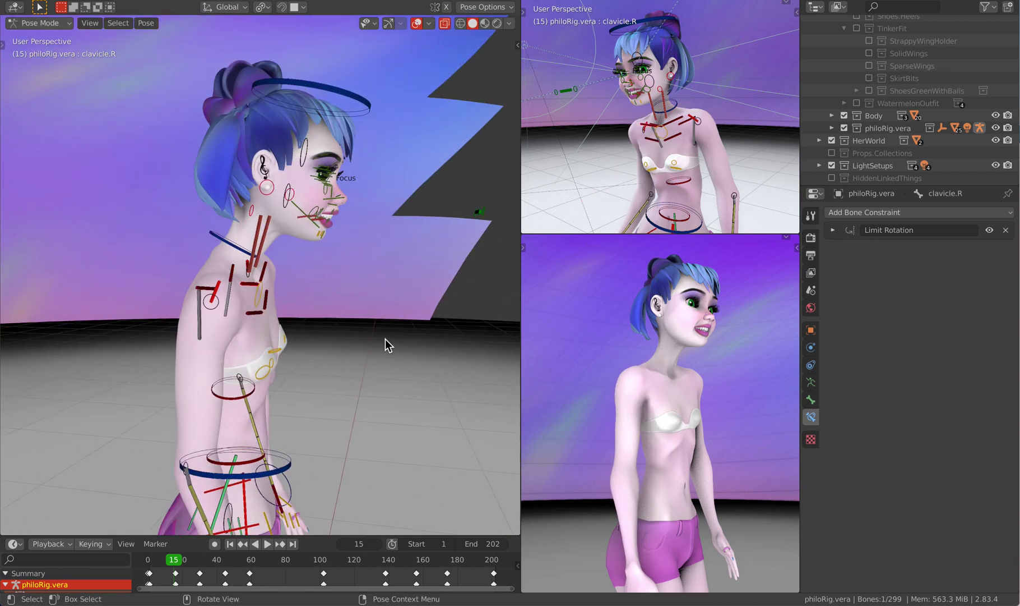
pyautogui.moveTo(385, 344); pyautogui.dragTo(373, 352, button='middle')
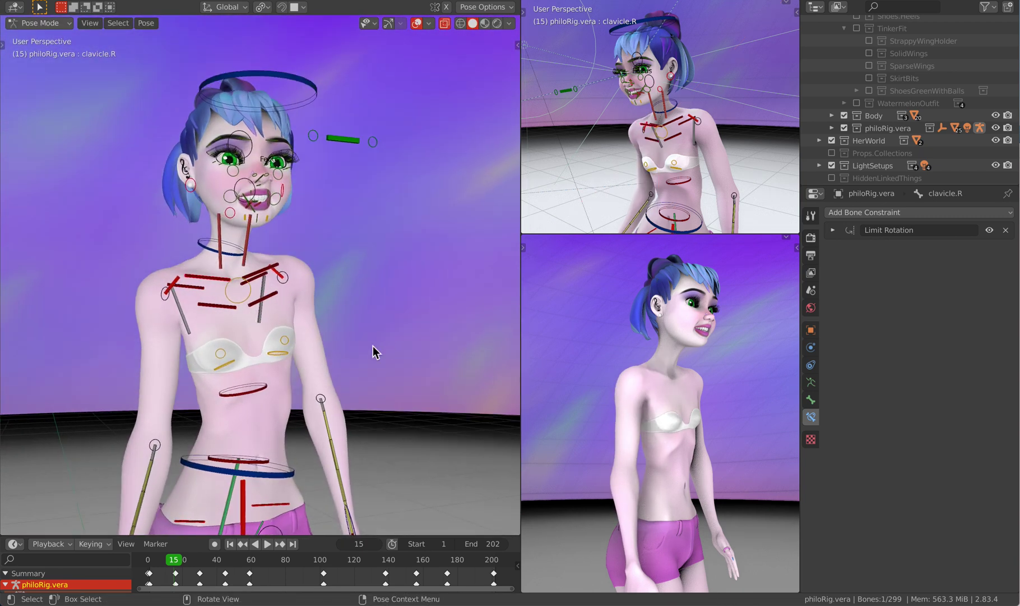
pyautogui.click(230, 365)
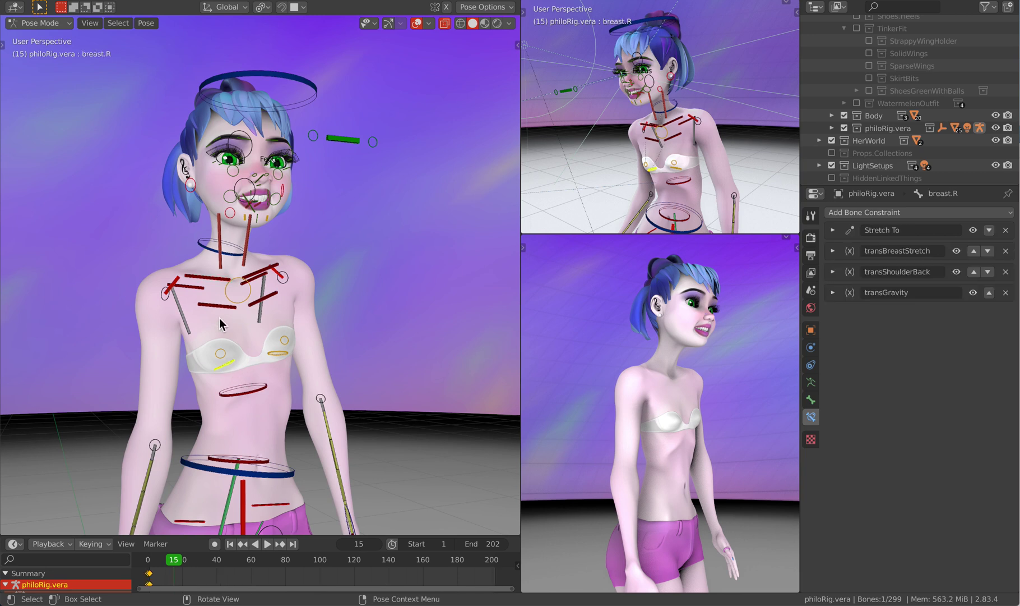
# Examine how the chest, clavicle and scapula bones sit on the torso from the side and the back.
pyautogui.press('KP_6')
pyautogui.press('KP_6')
pyautogui.press('KP_6')
pyautogui.press('KP_6')
pyautogui.press('KP_6')
pyautogui.press('KP_6')
pyautogui.press('KP_6')
pyautogui.press('KP_6')
pyautogui.press('KP_6')
pyautogui.press('KP_6')
pyautogui.press('KP_6')
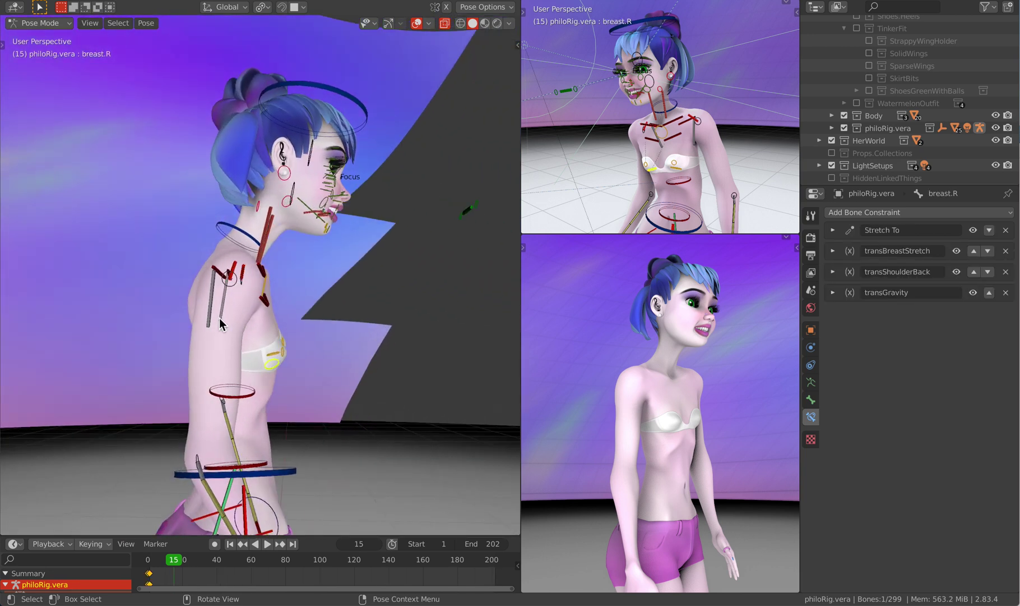
pyautogui.press('KP_6')
pyautogui.press('KP_6')
pyautogui.press('KP_6')
pyautogui.press('KP_6')
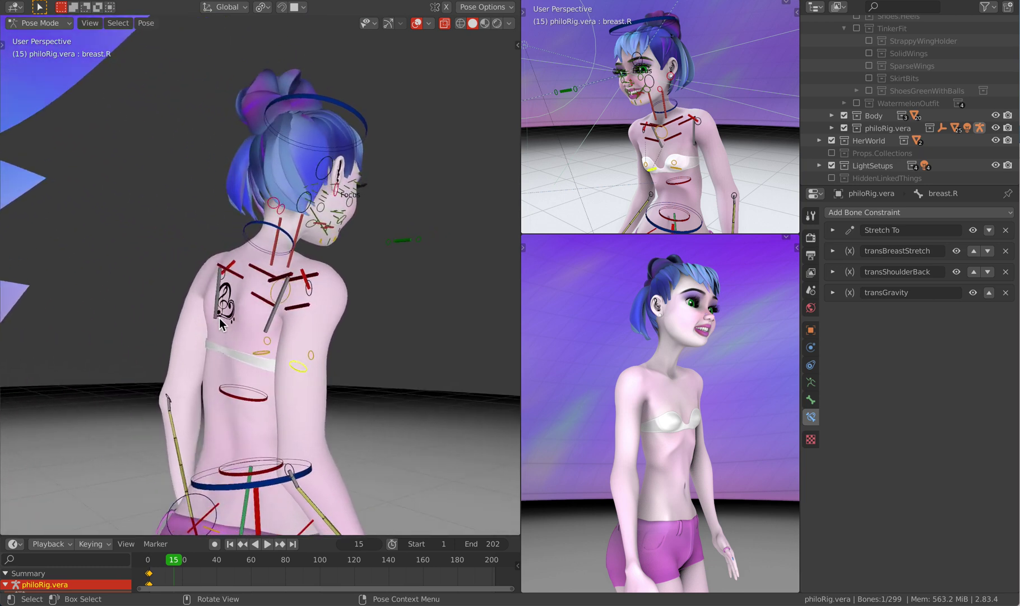
pyautogui.press('KP_6')
pyautogui.press('KP_6')
pyautogui.press('KP_6')
pyautogui.press('KP_6')
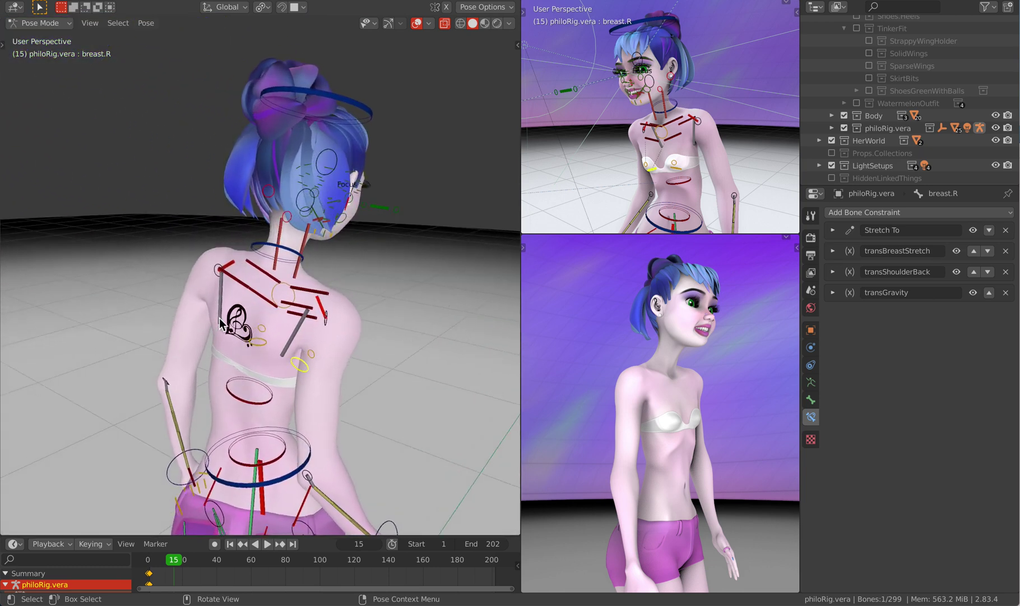
pyautogui.press('KP_6')
pyautogui.press('KP_6')
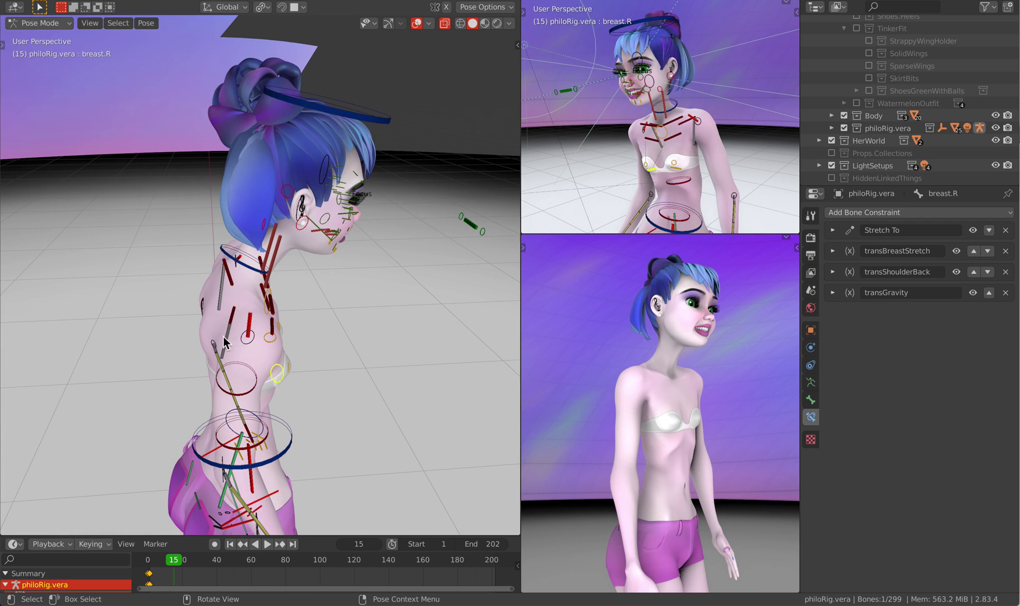
pyautogui.press('KP_6')
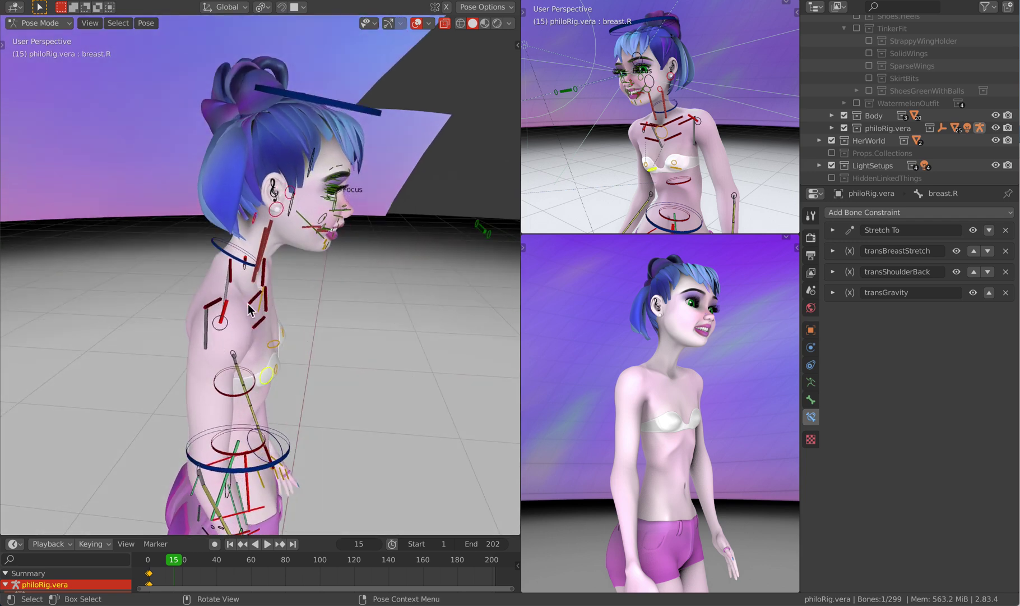
pyautogui.press('KP_4')
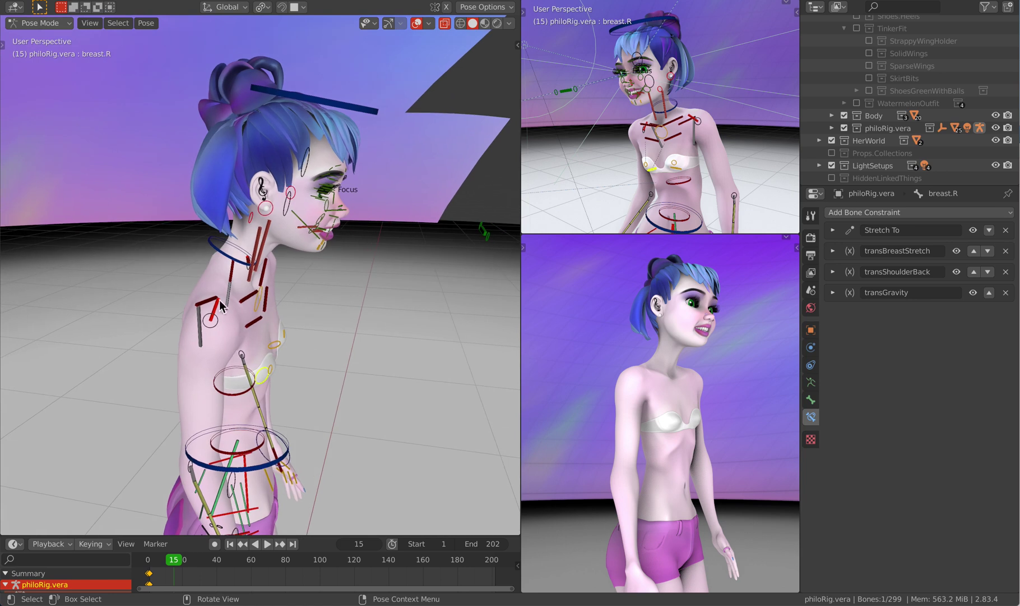
pyautogui.press('KP_8')
pyautogui.press('KP_8')
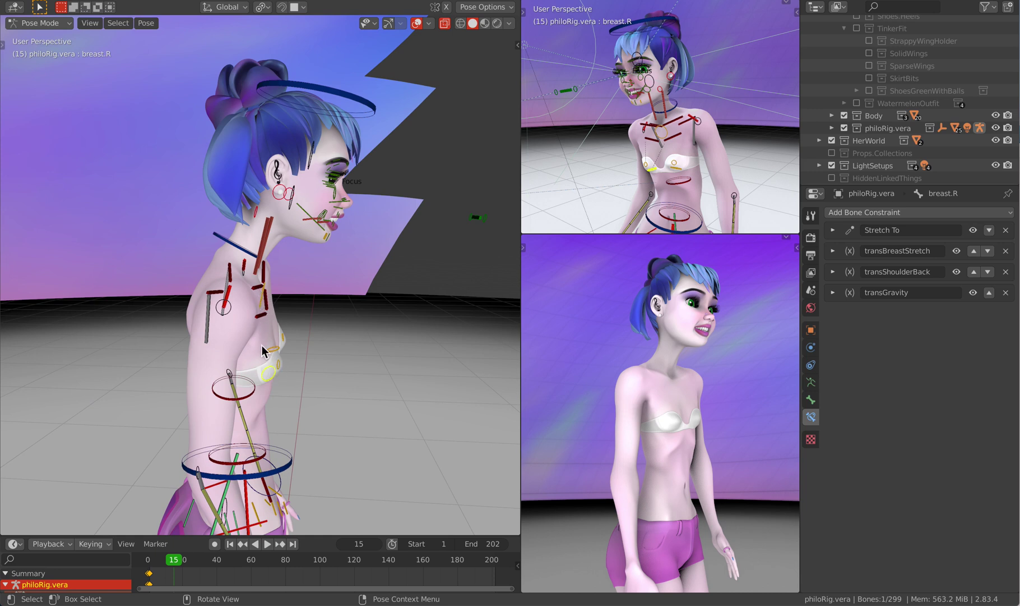
# Select breastStretch.R and review how its Copy Rotation constraint follows clavicle.R.
pyautogui.click(264, 317)
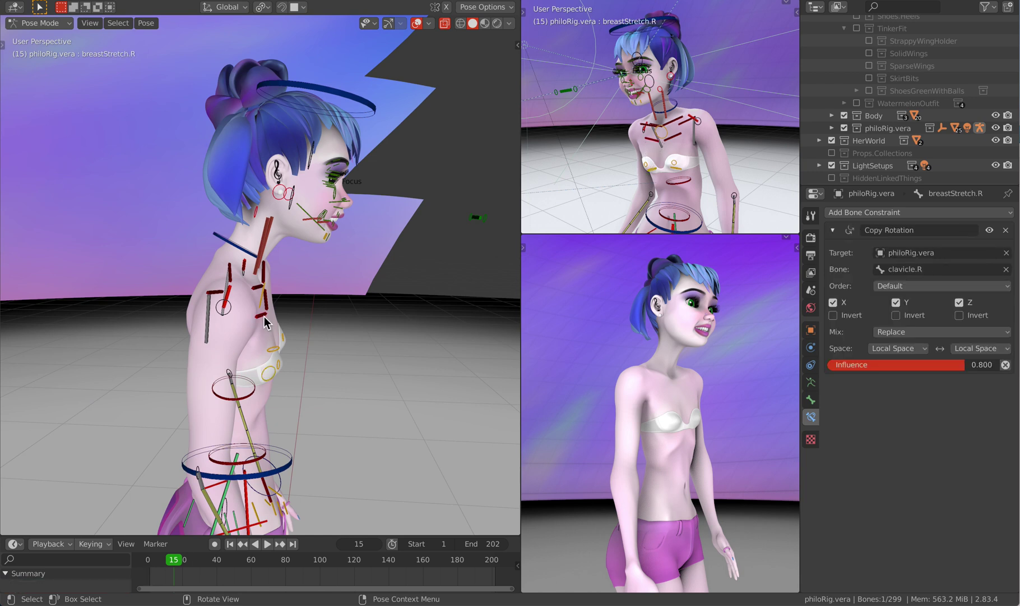
pyautogui.hscroll(-3, 264, 317)
pyautogui.hscroll(-5, 264, 317)
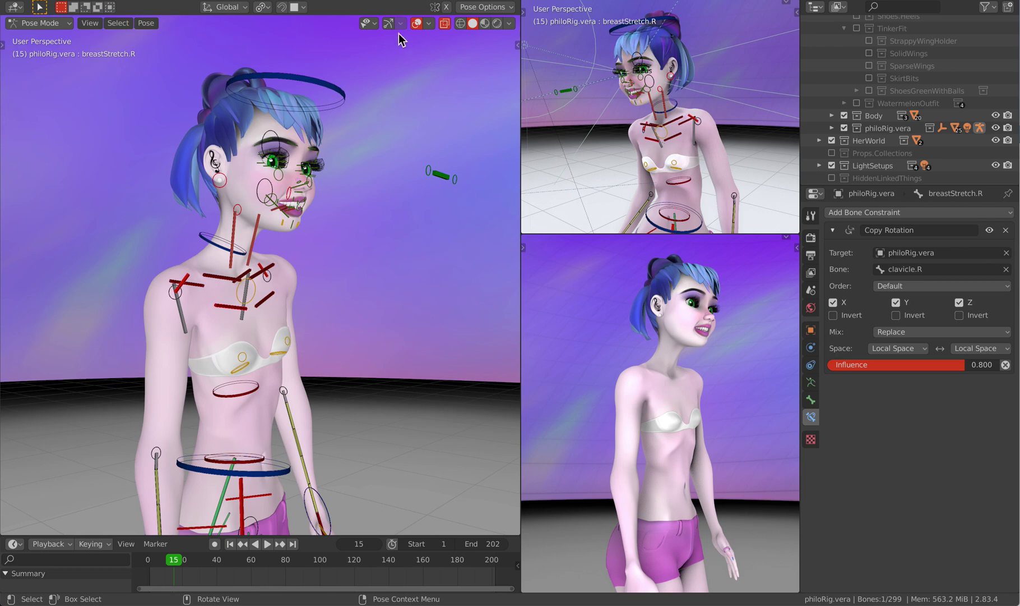
# Move the animation to frame 1 in the full-body multi-view layout and return to the bone constraint layout.
pyautogui.click(487, 1)
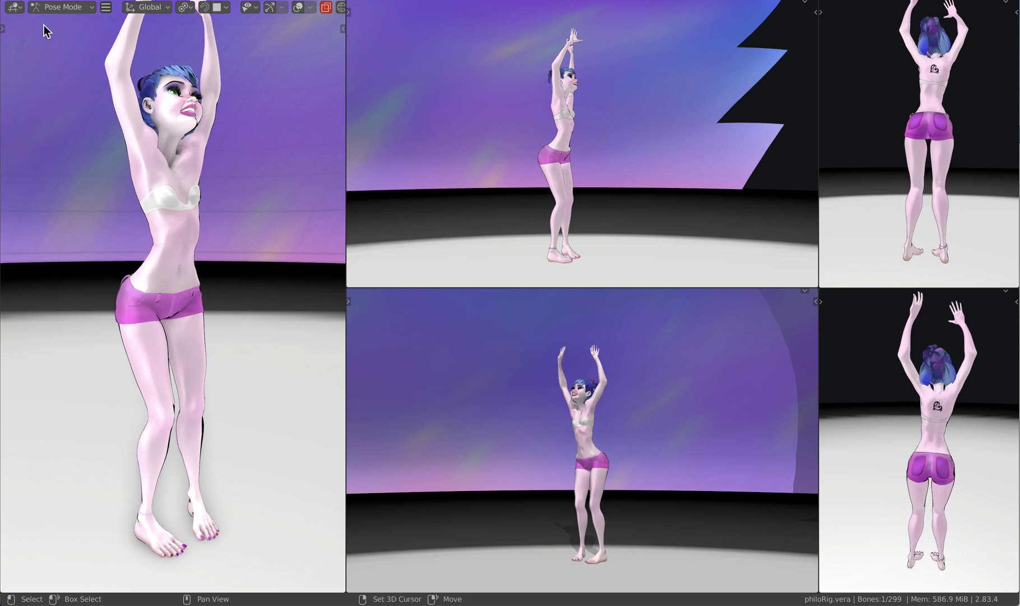
pyautogui.hotkey('shift', 'Left')
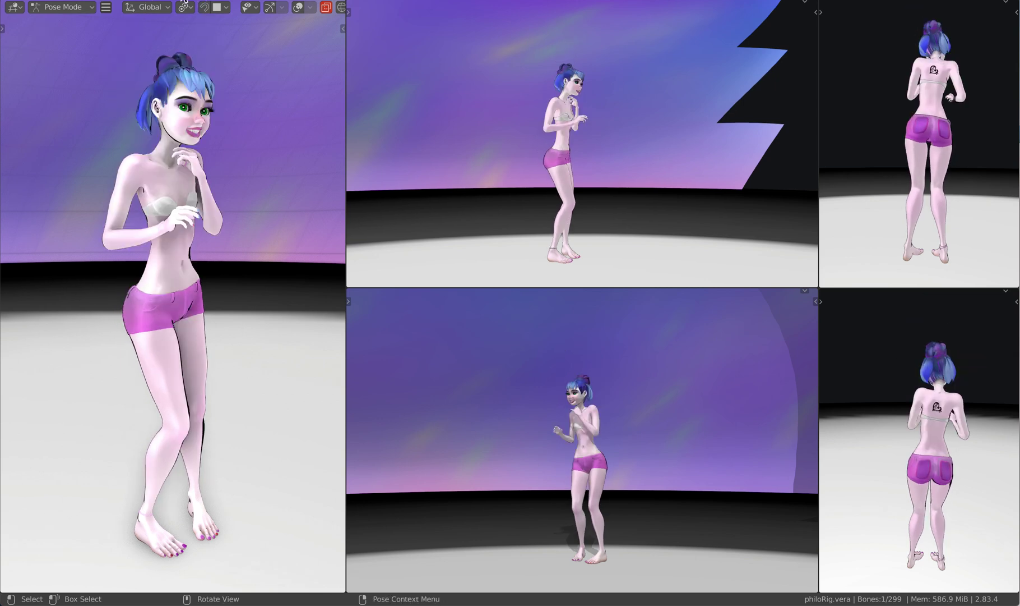
pyautogui.click(185, 2)
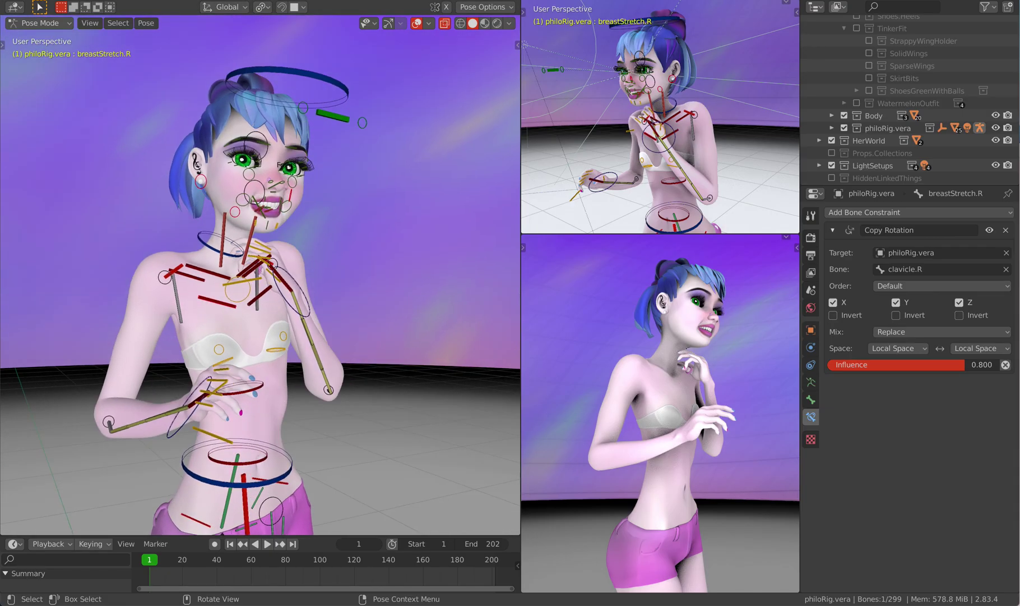